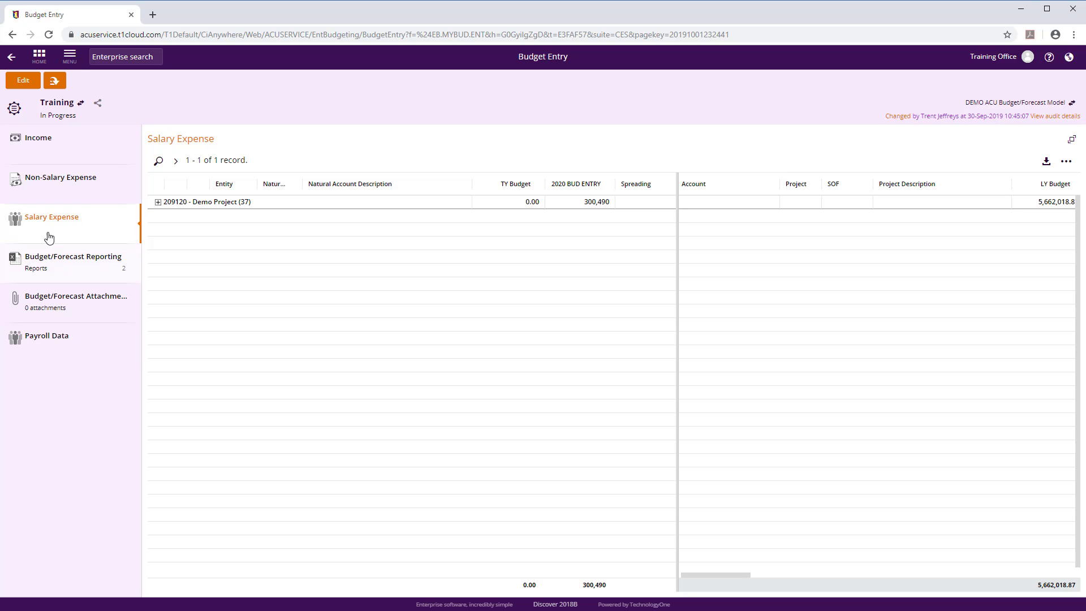
- Expand 209120 - Demo Project in Salary Expense and inspect the accounts under M2ES10 - Academic Salaries Continuing
click(159, 202)
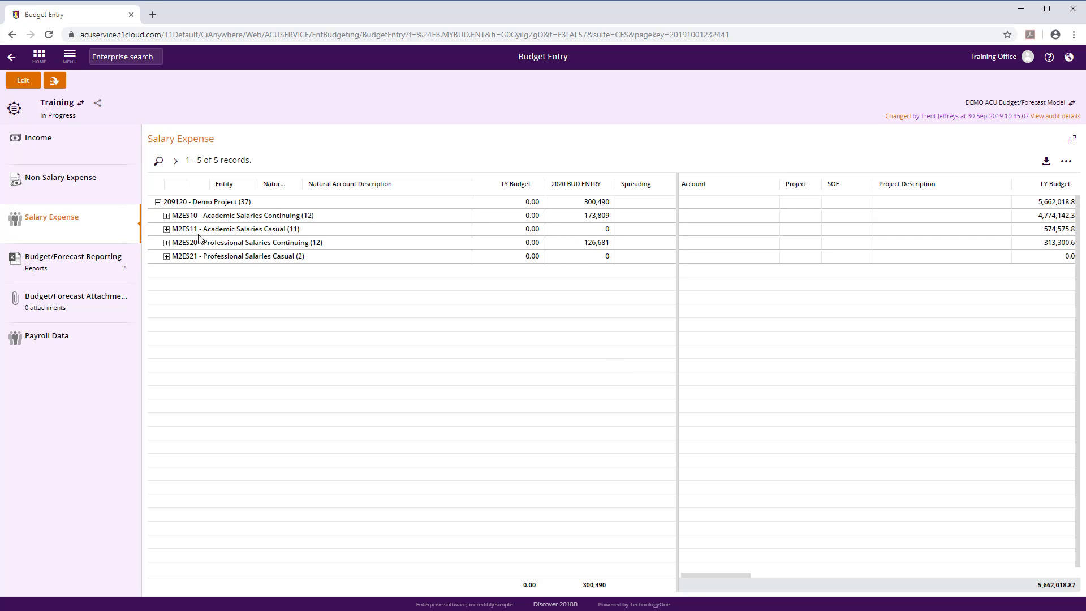
click(167, 217)
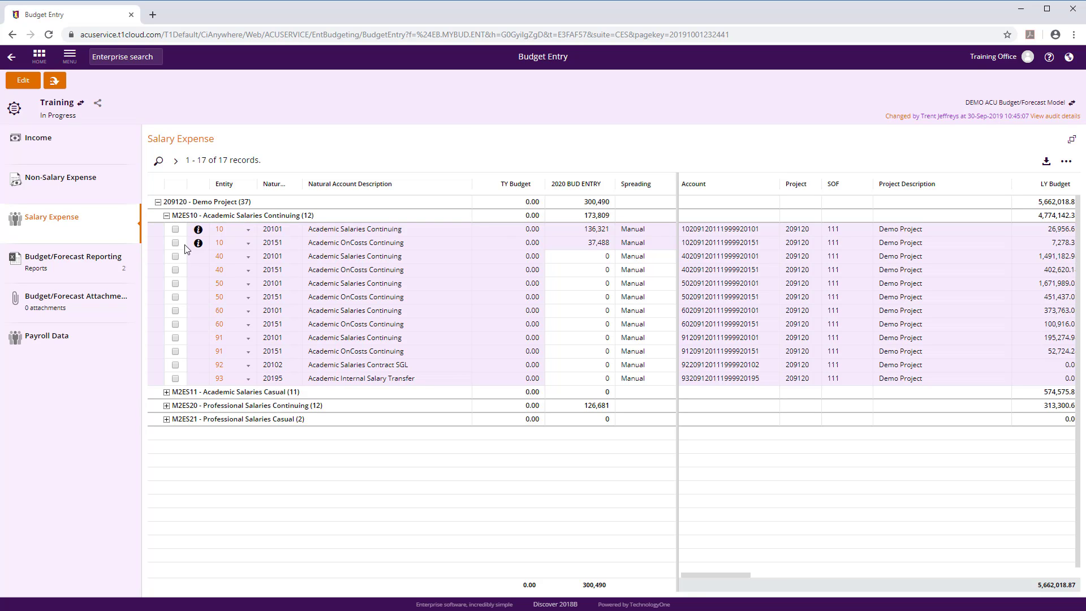
click(167, 216)
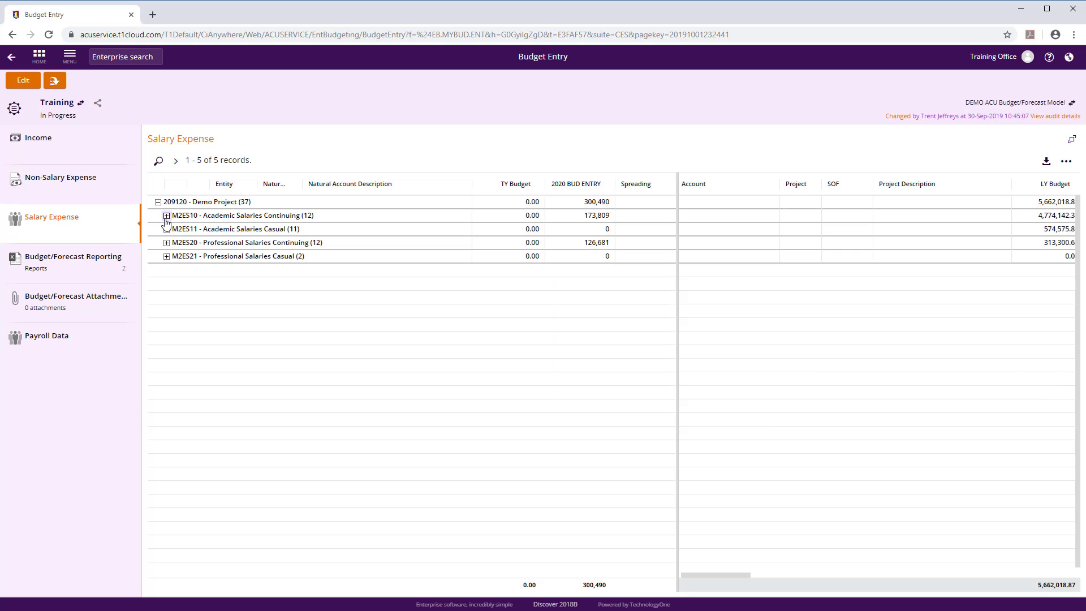
- Examine the Payroll Data salary and on-cost columns, widening the Total Salary Cost column to read its heading
click(39, 347)
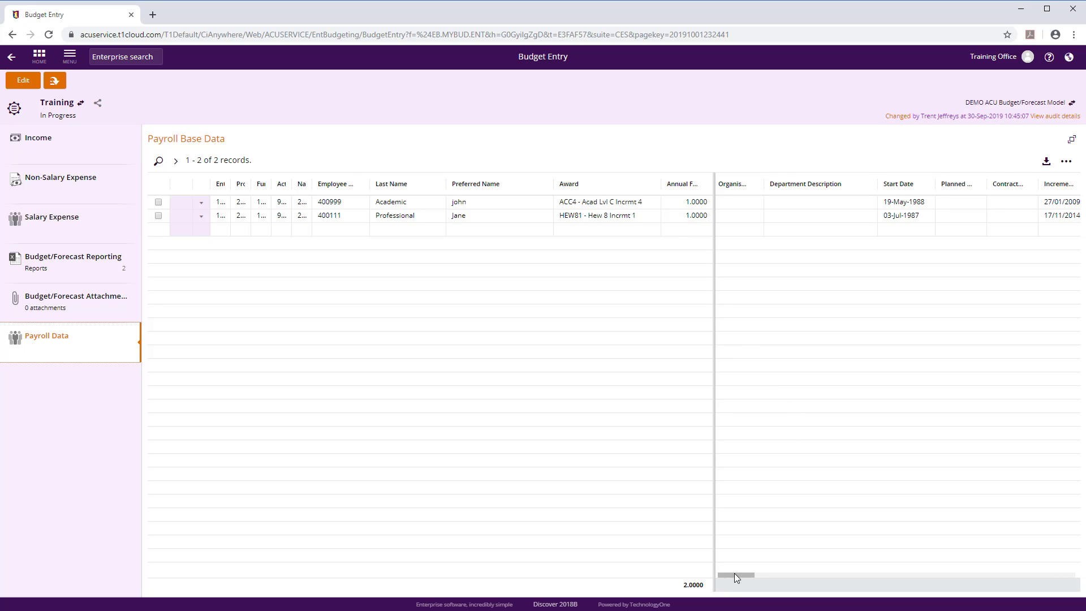
drag(734, 573, 859, 558)
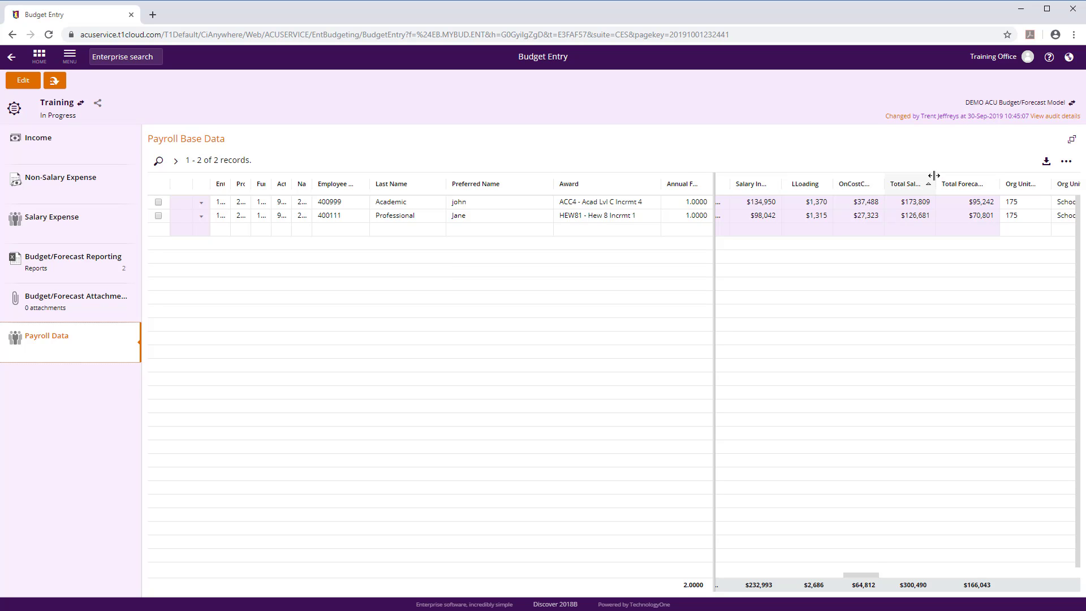
drag(935, 176, 967, 176)
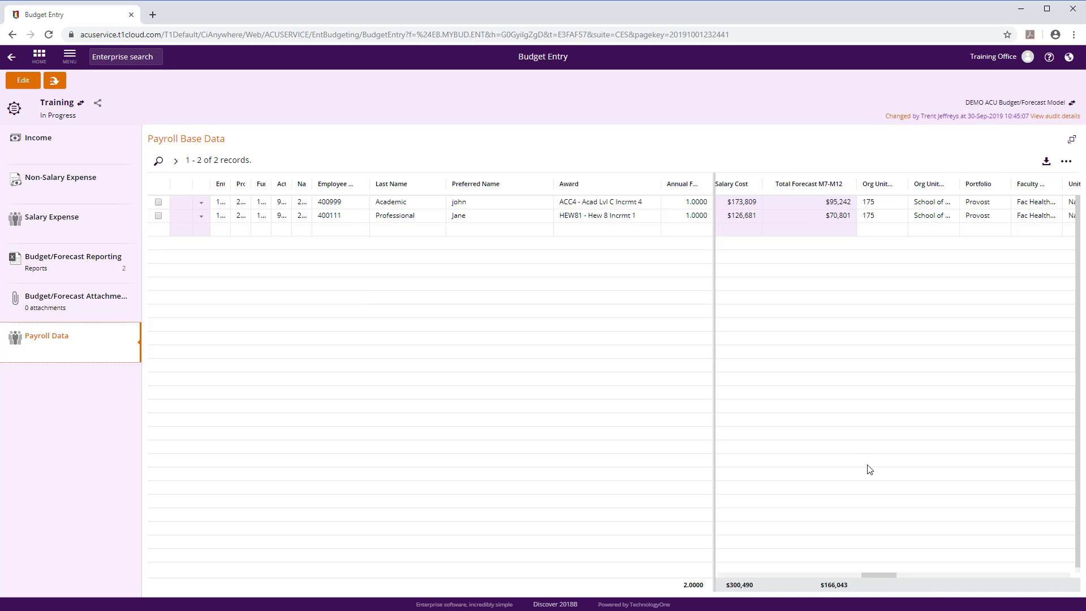
drag(876, 575, 789, 588)
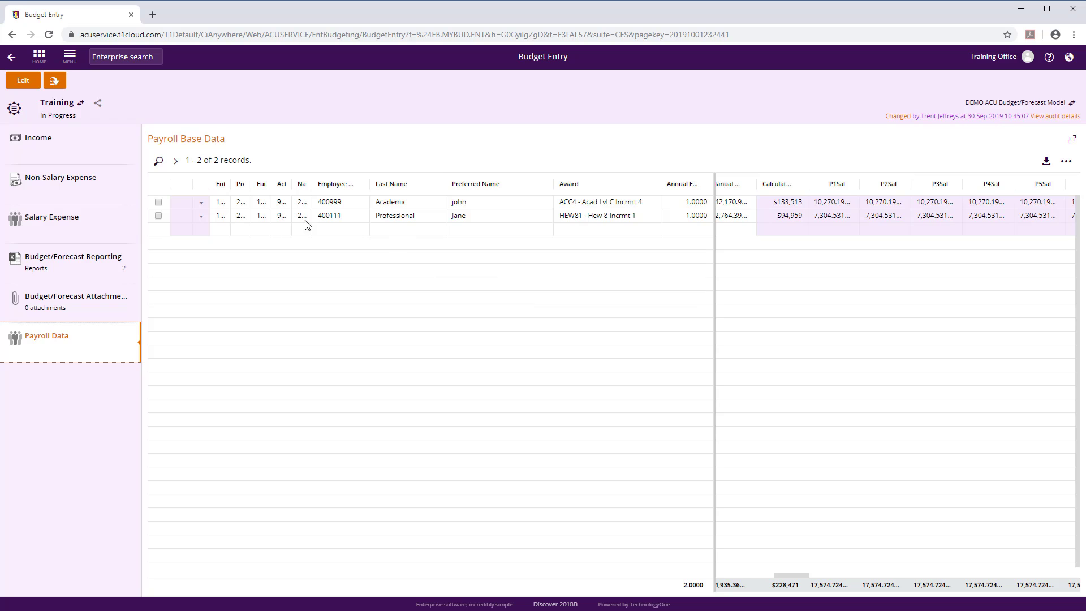
click(55, 80)
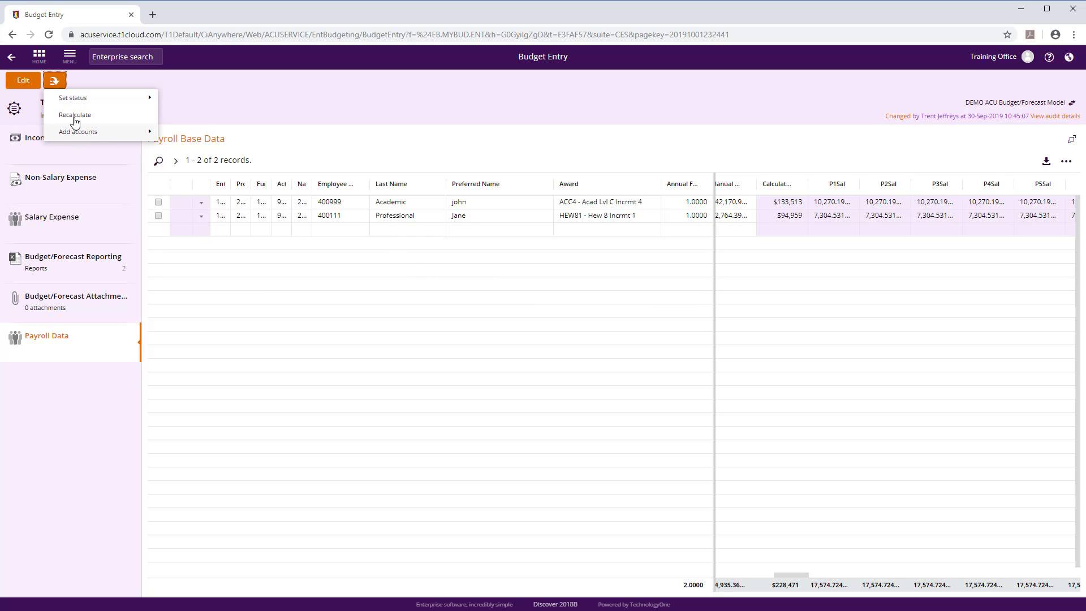
click(285, 105)
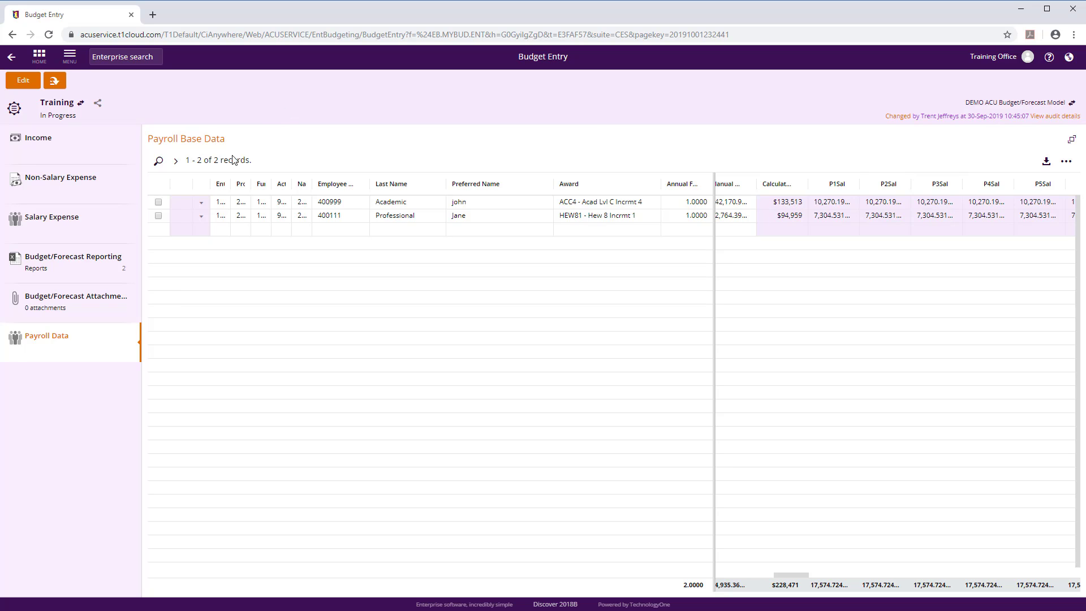
- Compare the Total Salary Cost amounts in Payroll Data with the 2020 BUD ENTRY amounts in Salary Expense
click(70, 232)
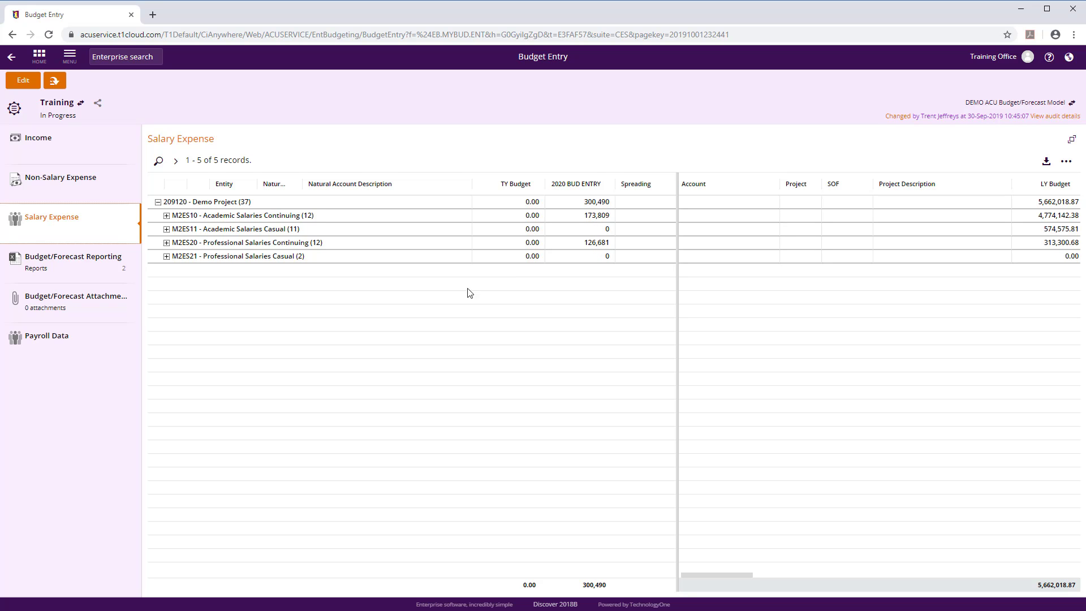
click(50, 342)
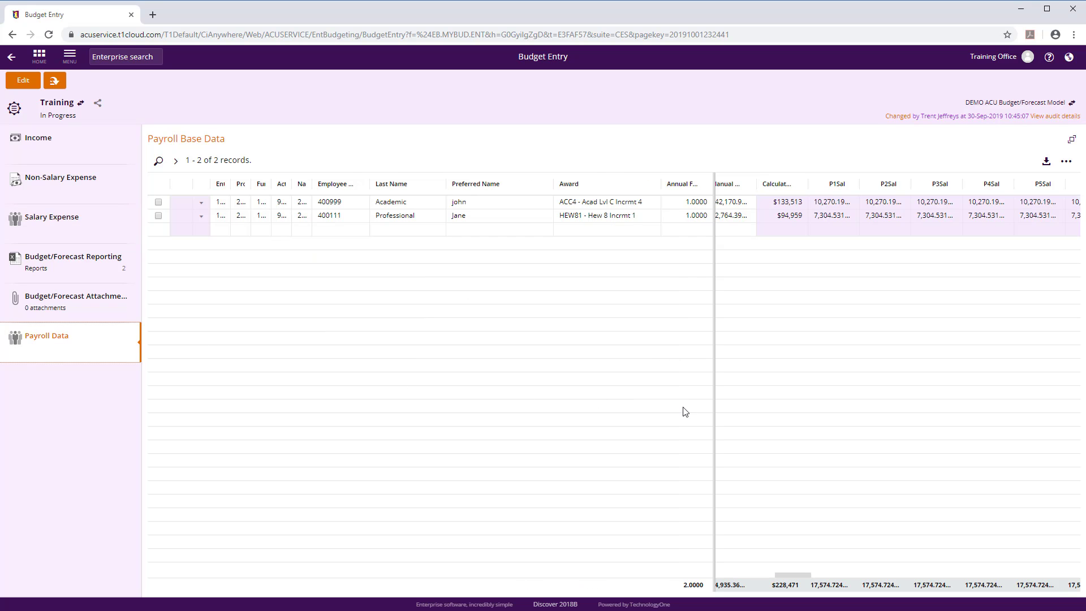
drag(776, 572, 855, 568)
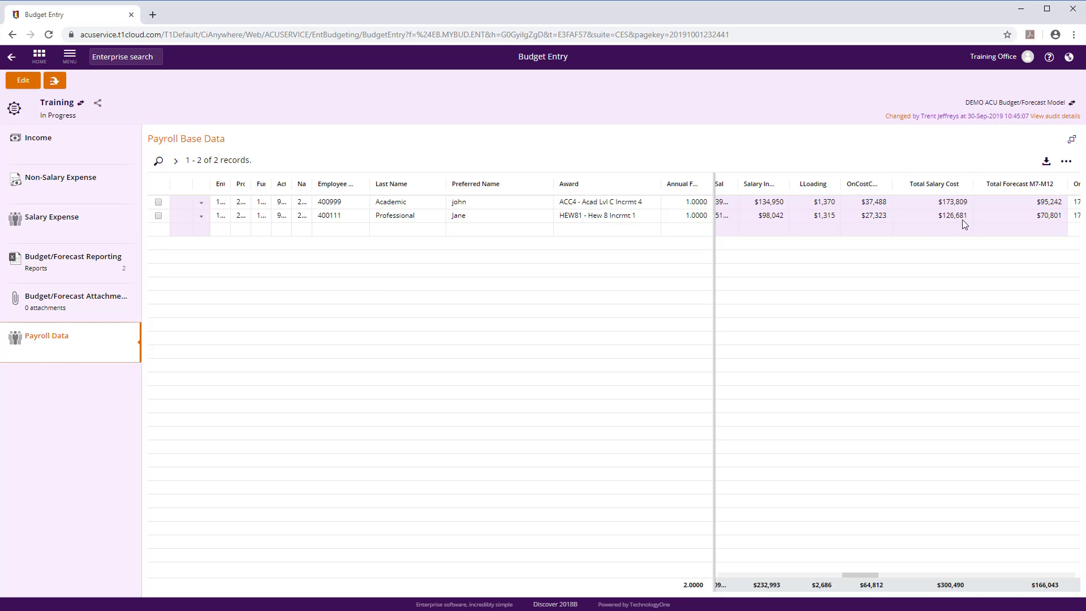
click(28, 228)
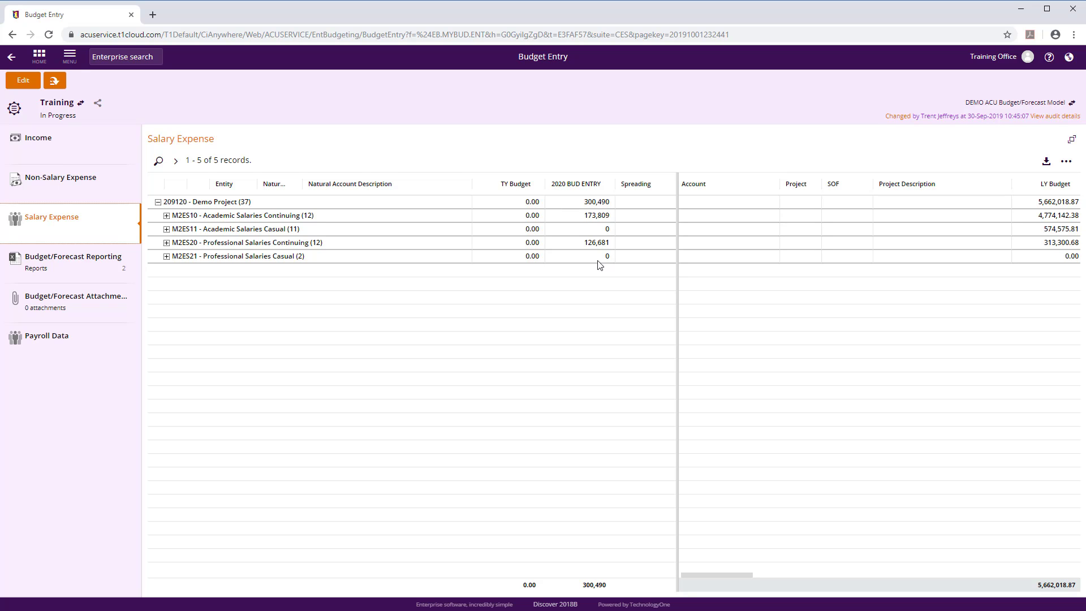
click(44, 346)
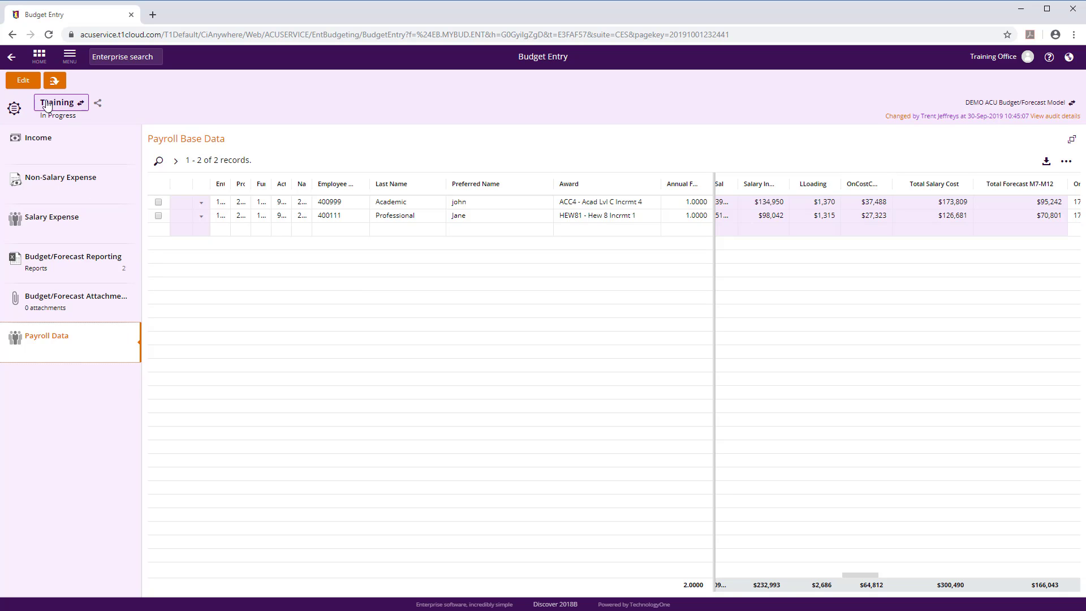
- In Salary Expense, examine the rule details and monthly rule breakdown for entity 10, account 20101 Academic Salaries Continuing
click(72, 225)
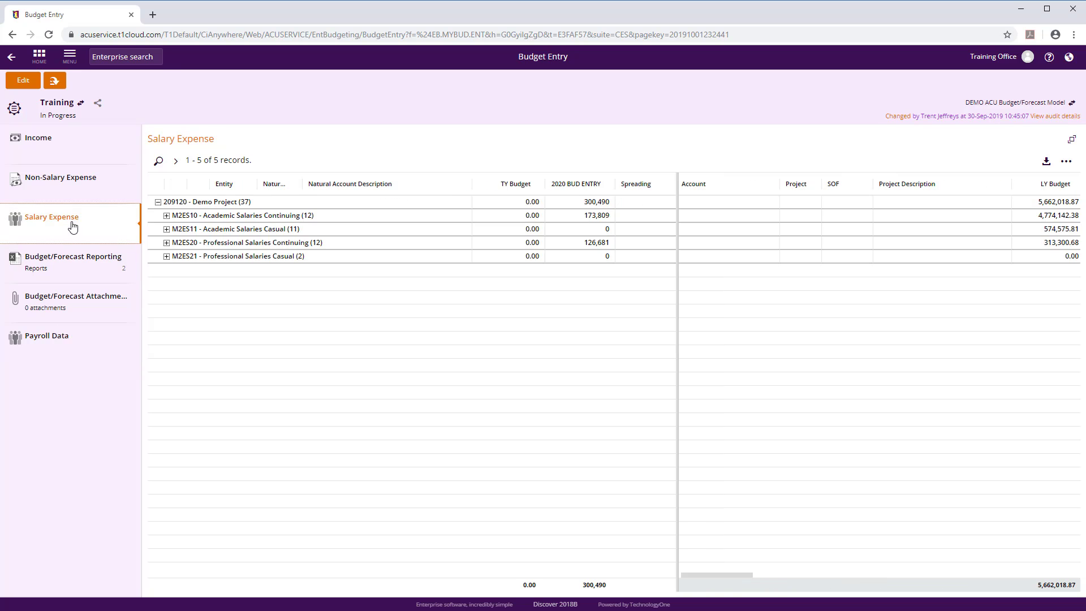
click(166, 215)
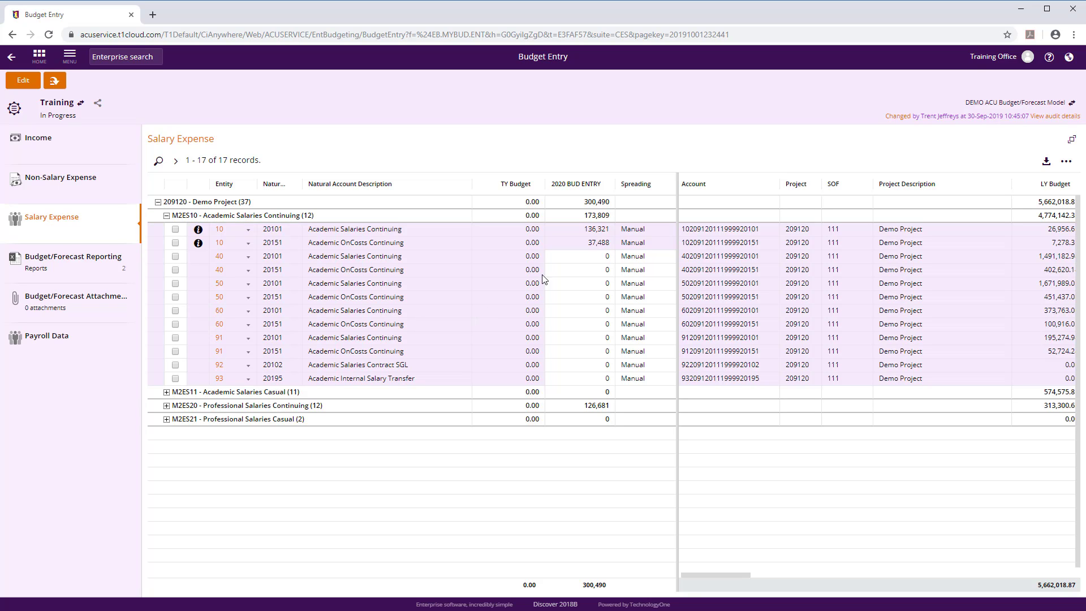
click(197, 231)
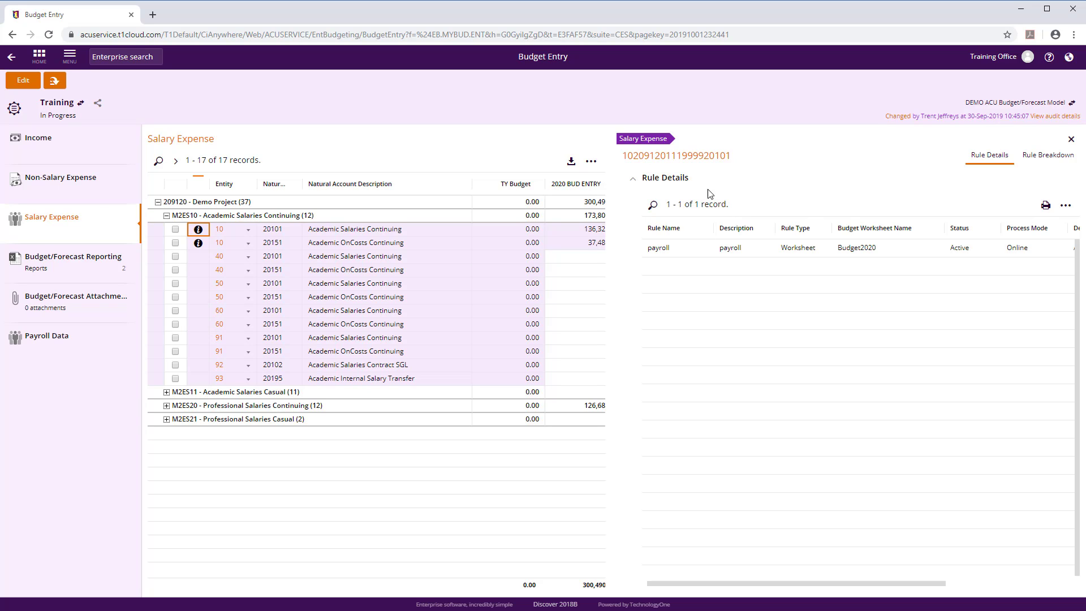
click(1041, 156)
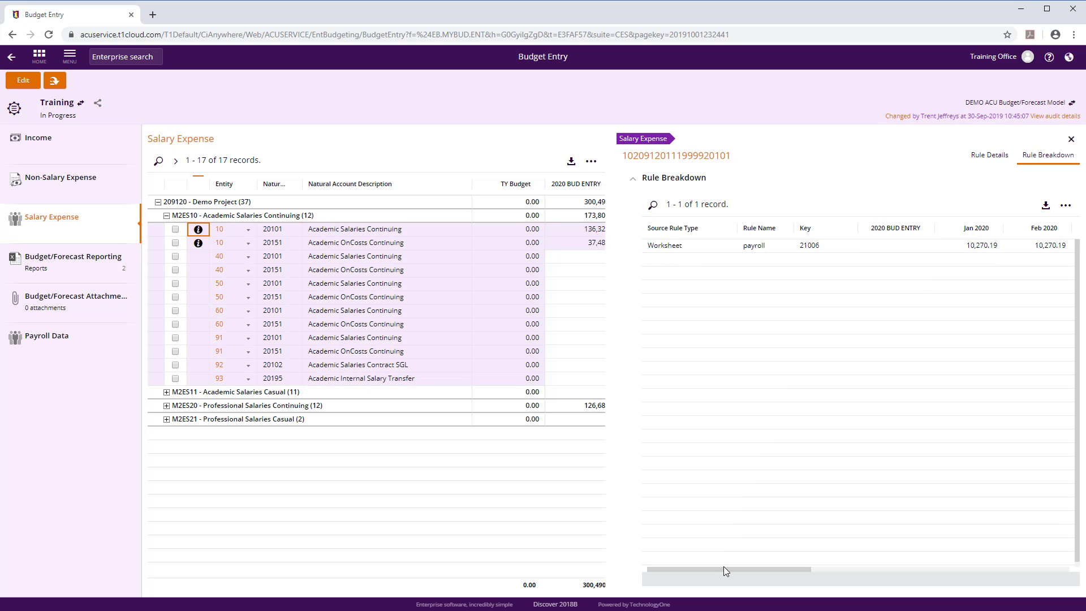
drag(724, 566, 792, 566)
drag(907, 569, 701, 558)
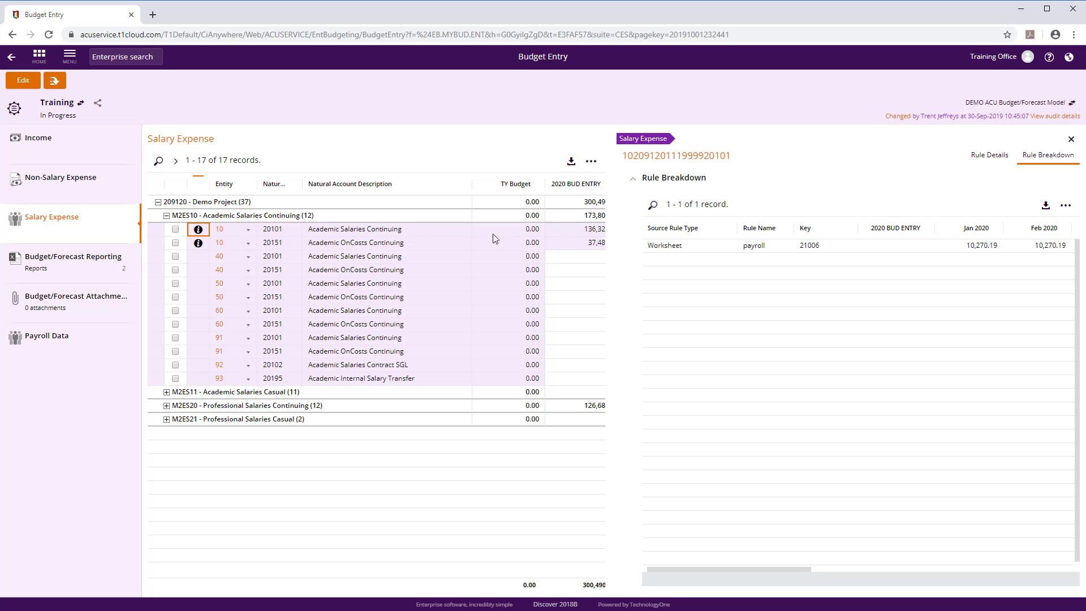
- Edit Payroll Data and set the annual FTE of the HEW81 professional employee to 0.6
click(44, 346)
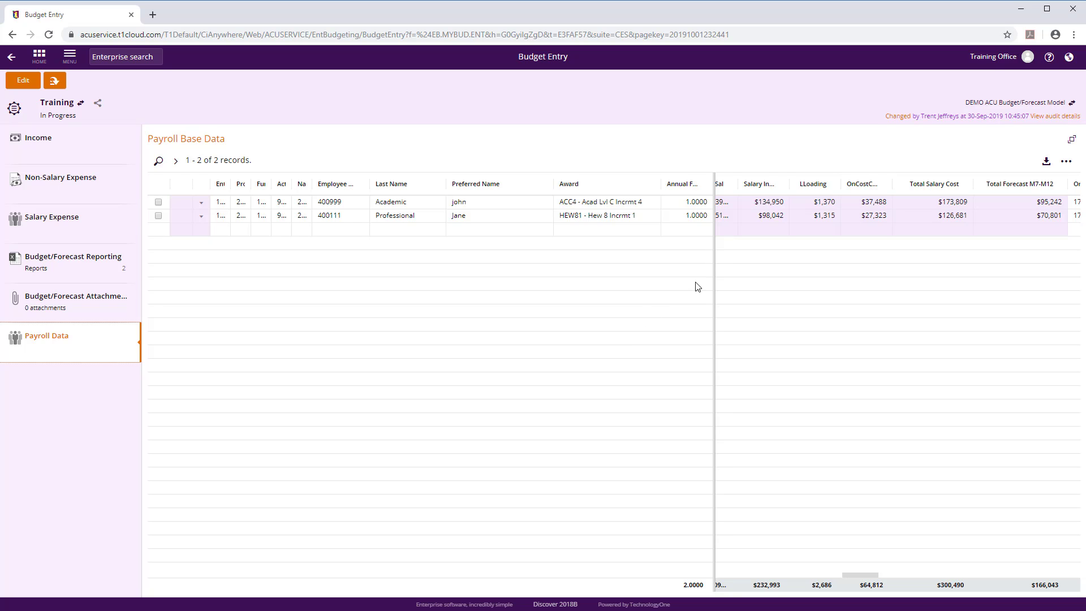
drag(864, 573, 734, 576)
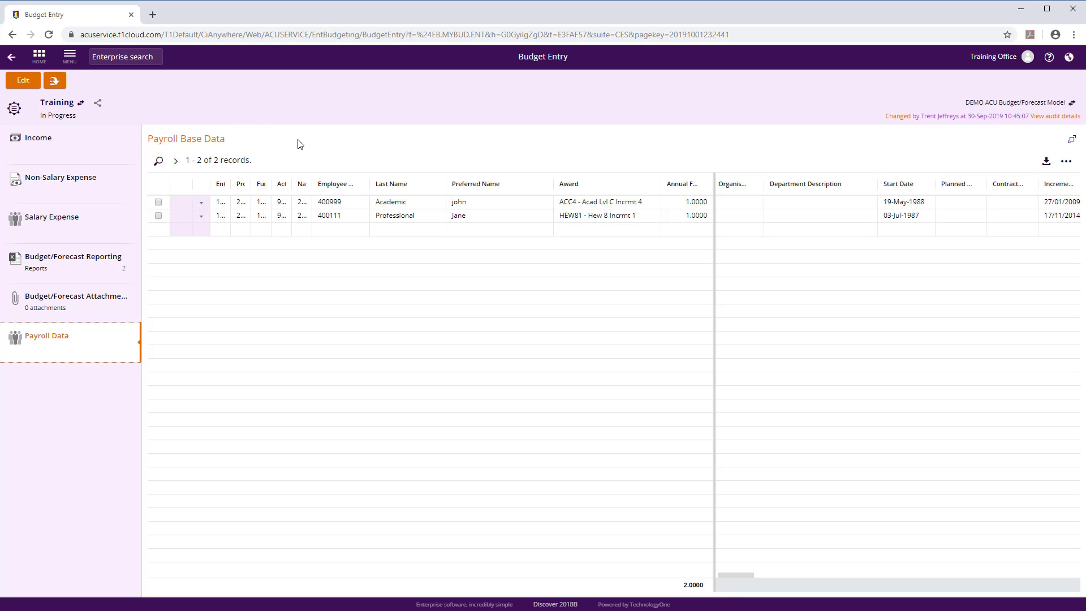
click(24, 80)
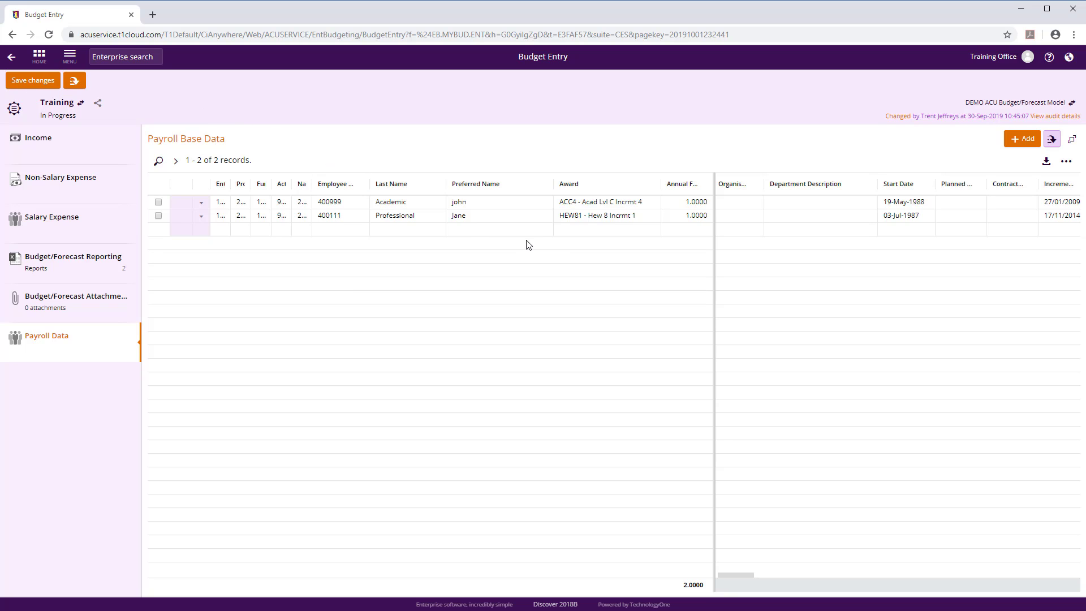
click(682, 216)
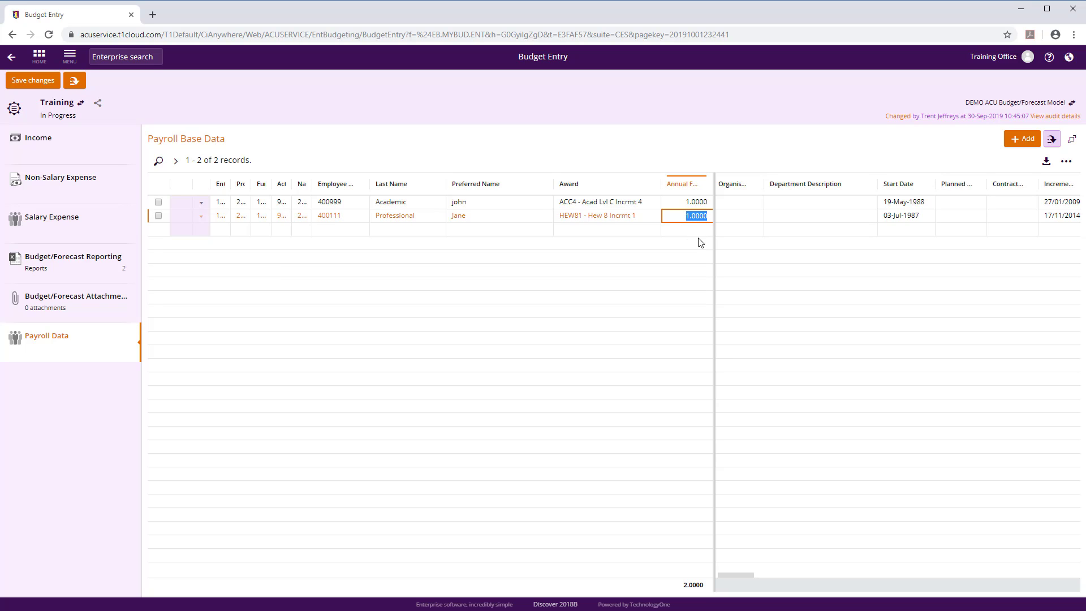
key(BackSpace)
key(Tab)
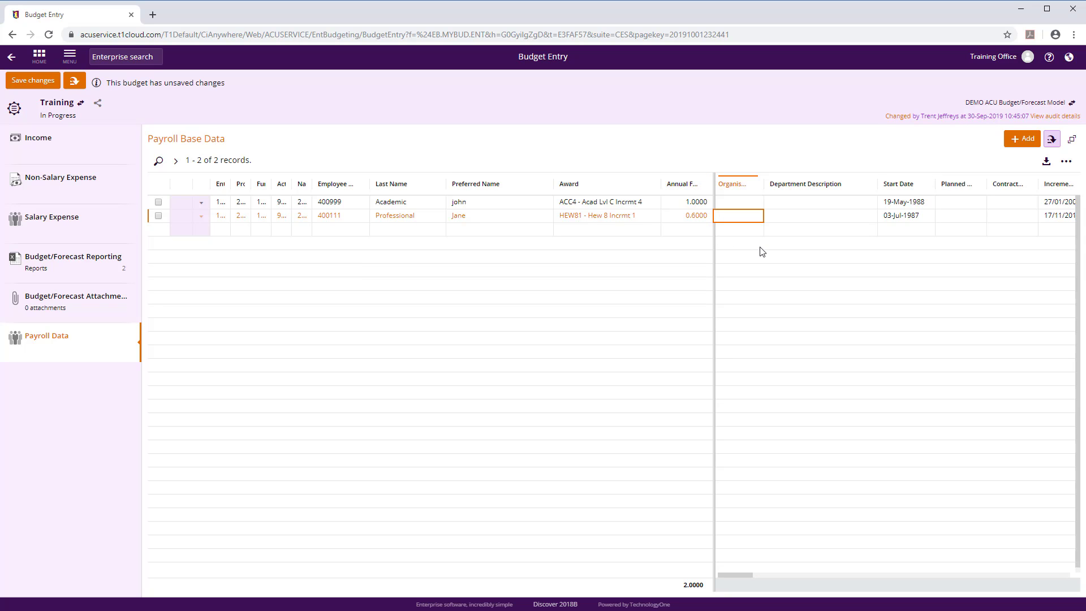
- Check the edited employee's salary, loading and on-cost columns, and save the budget changes
key(Tab)
key(Tab)
key(Tab)
key(Tab)
key(Tab)
key(Tab)
key(Tab)
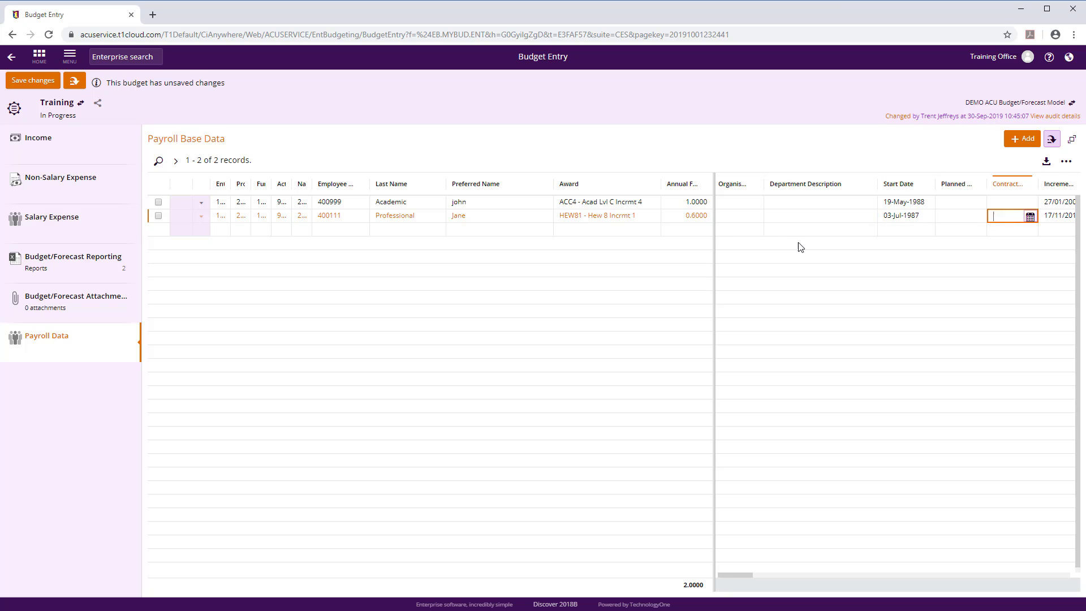
key(Tab)
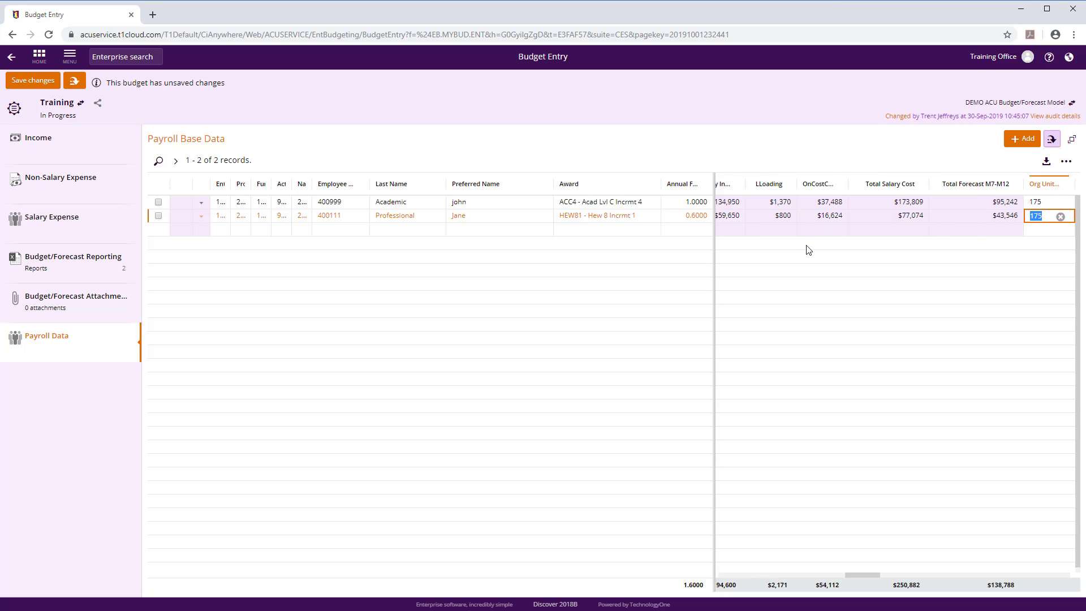
drag(862, 574, 846, 575)
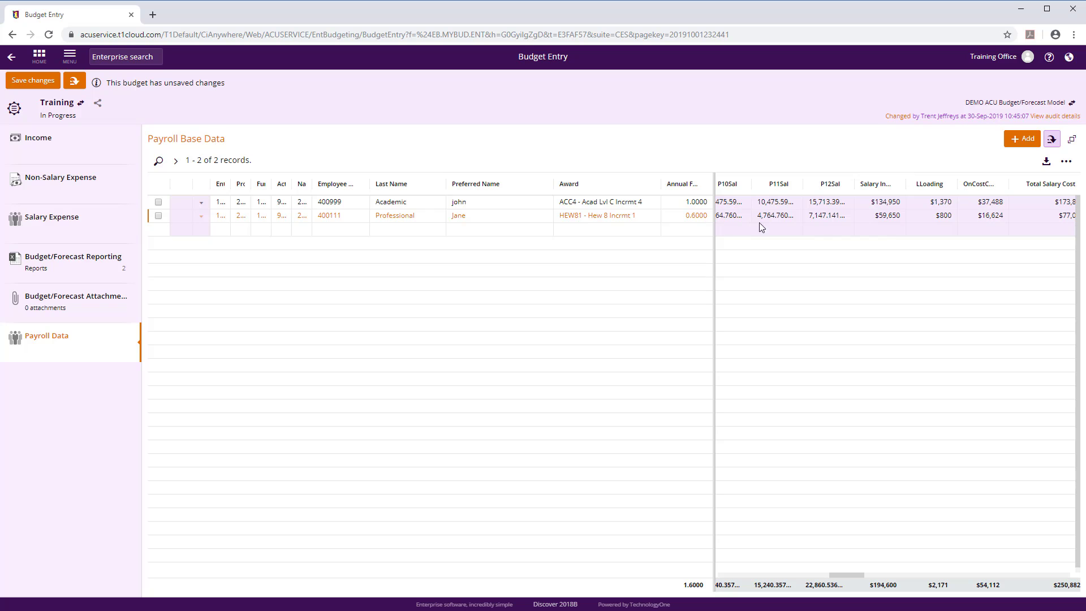
click(44, 84)
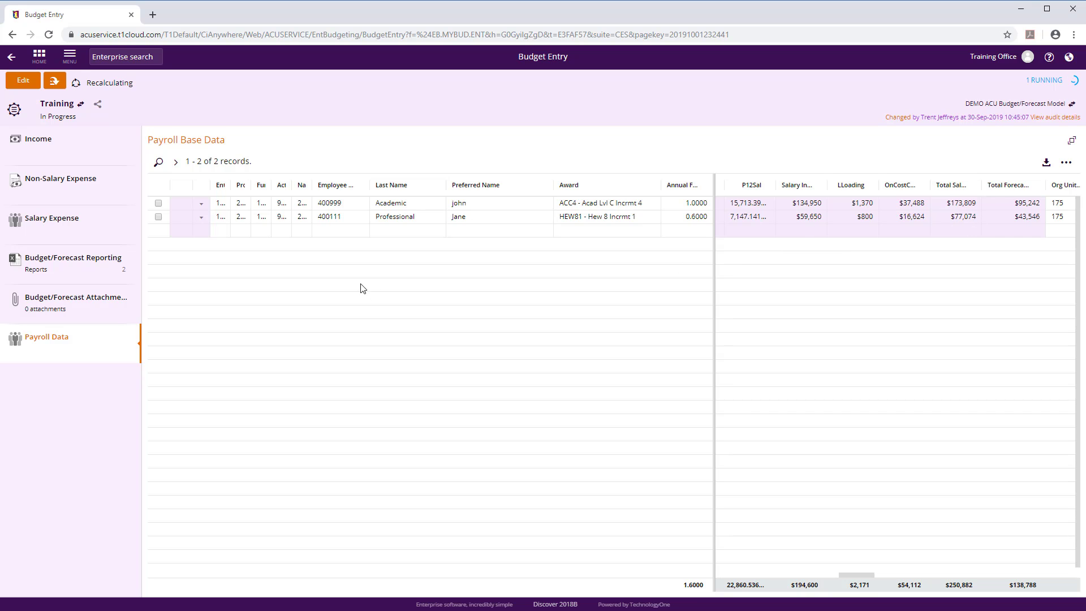
- Expand 209120 - Demo Project in Salary Expense to check the updated 2020 BUD ENTRY amounts
click(54, 224)
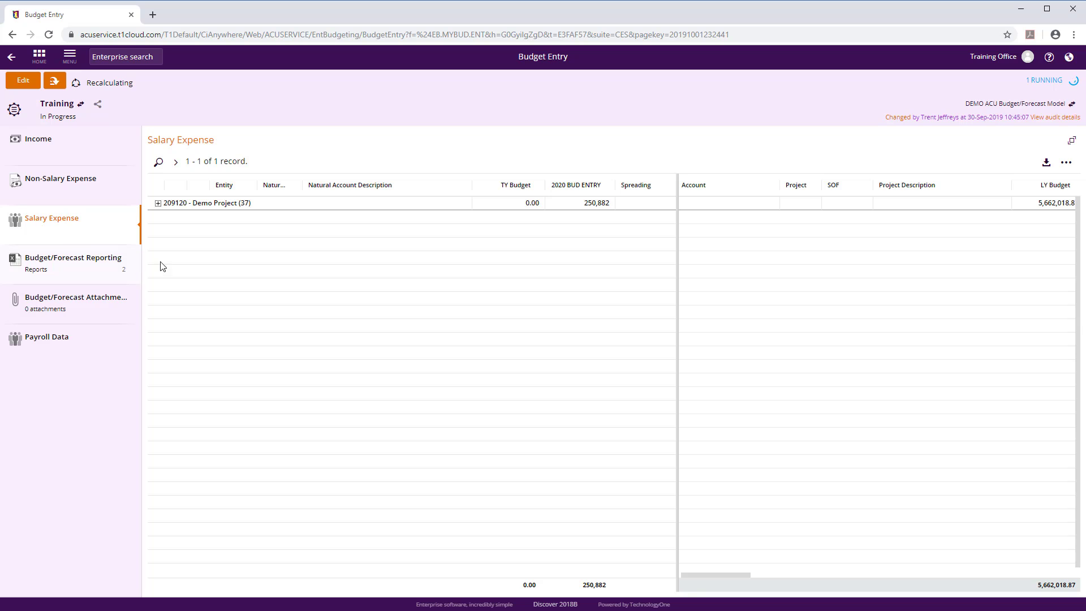
click(159, 204)
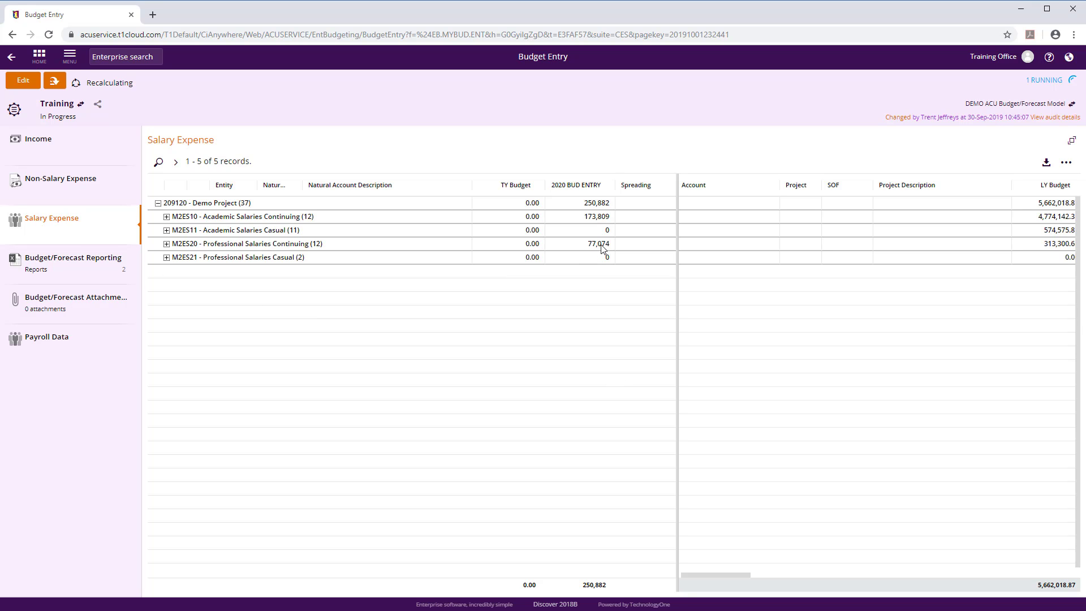
- Open Payroll Data for editing, widen the Entity column, and start a new payroll record with entity 10
click(59, 338)
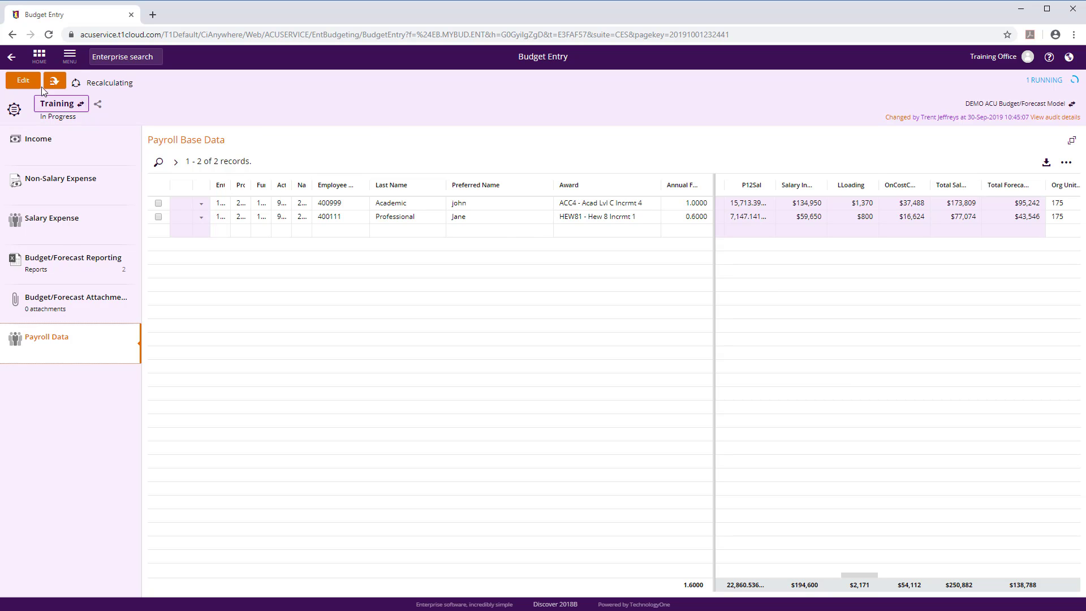
click(23, 81)
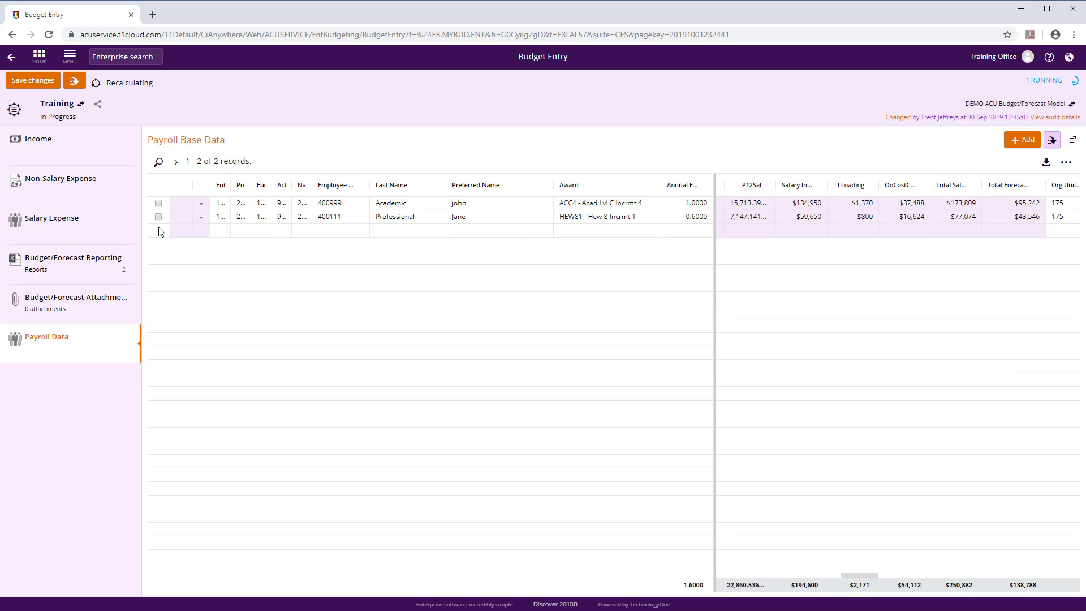
click(218, 232)
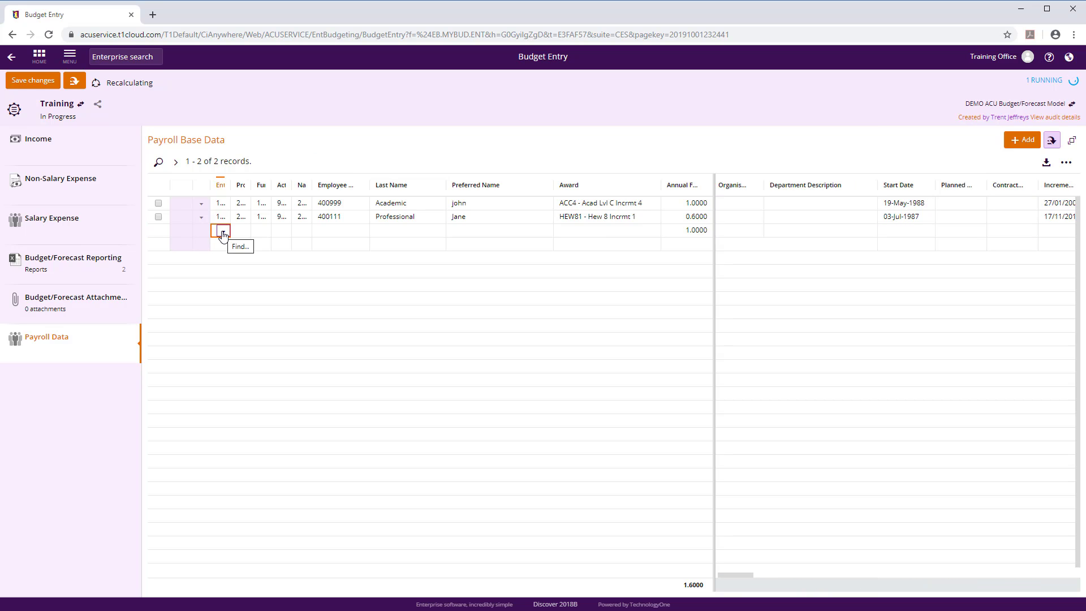
click(222, 233)
click(239, 260)
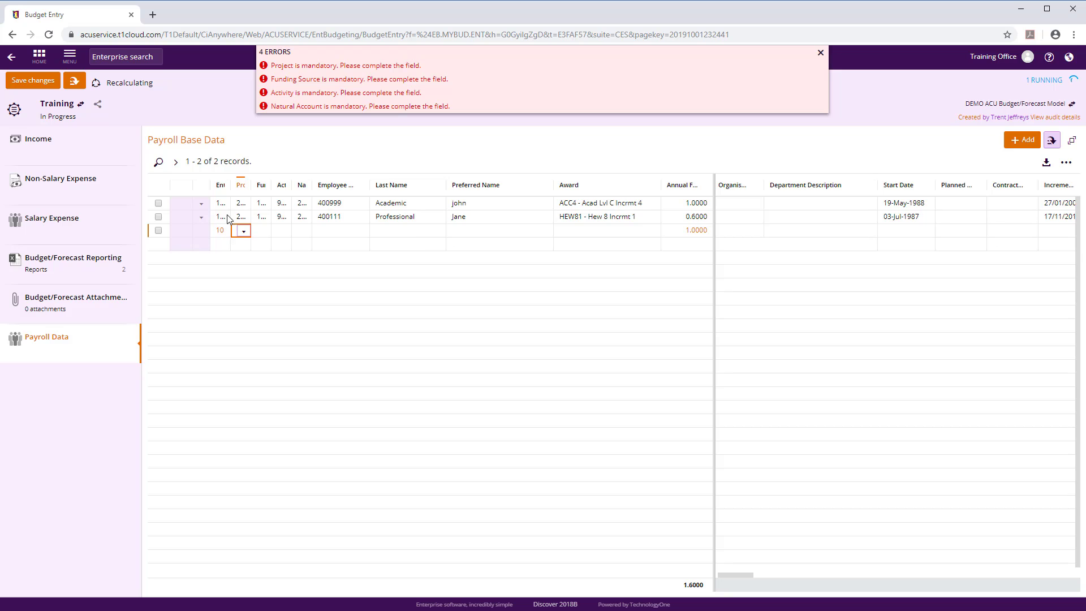
drag(227, 186, 255, 181)
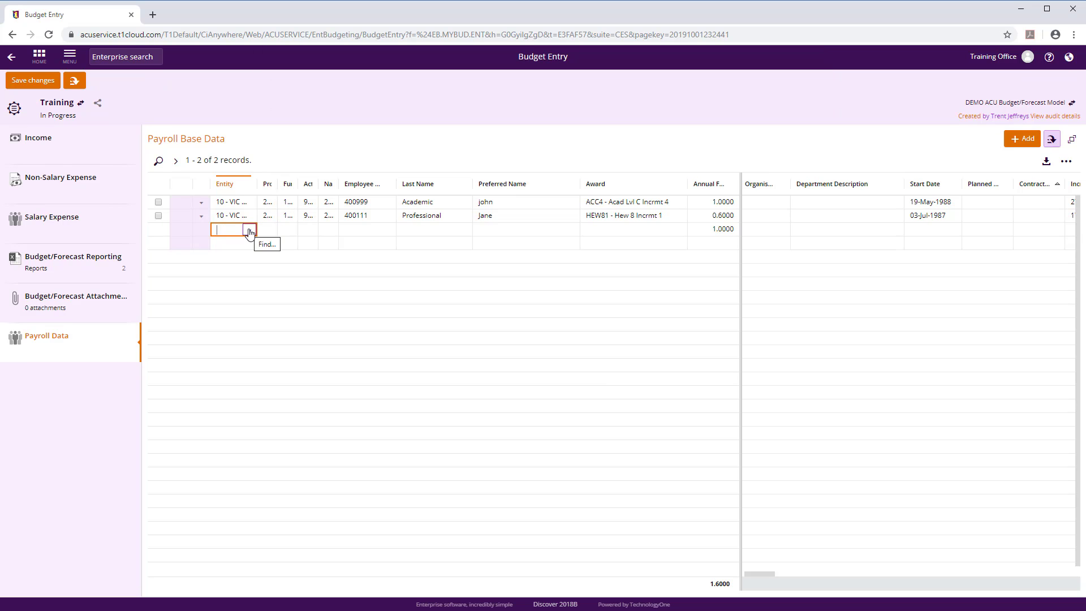
text(1)
key(Tab)
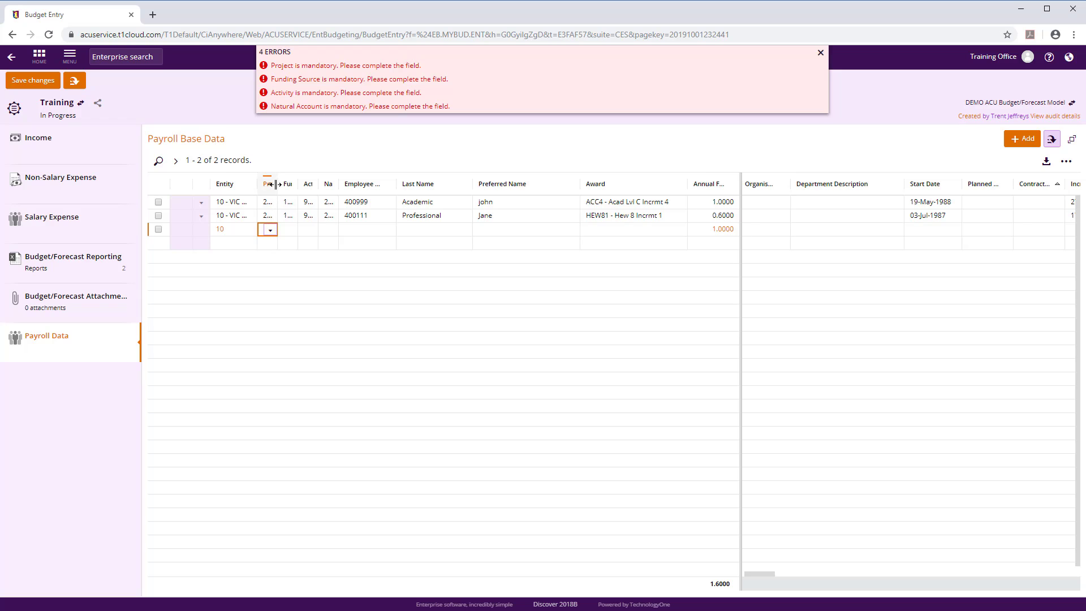
- Widen the remaining account coding columns and set the new record's project to 209120 and funding source to 111
drag(277, 184, 497, 177)
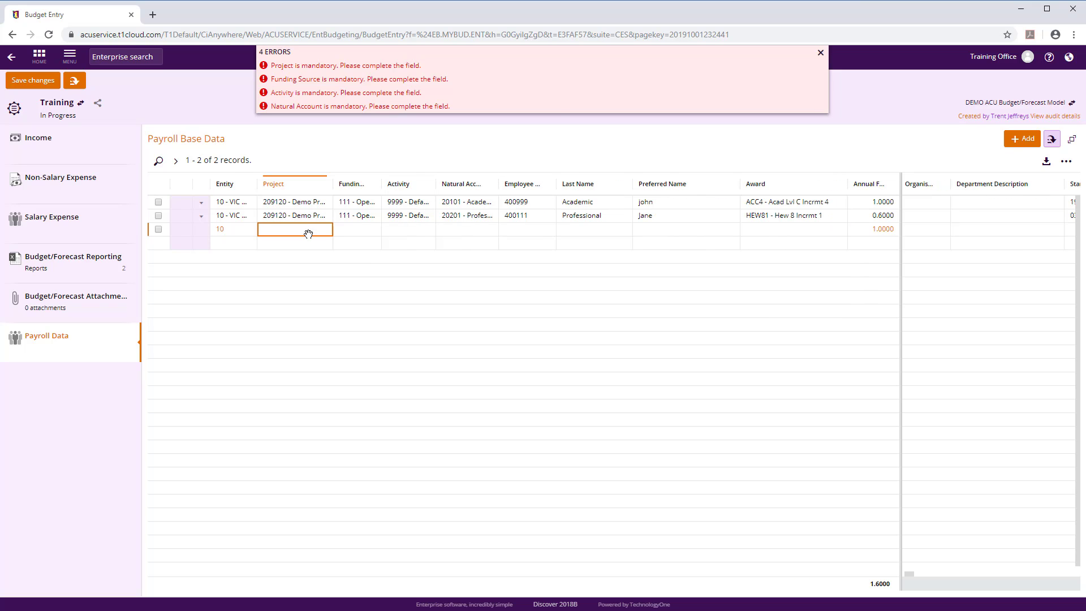
click(289, 227)
text(209120)
key(Tab)
text(111)
key(Tab)
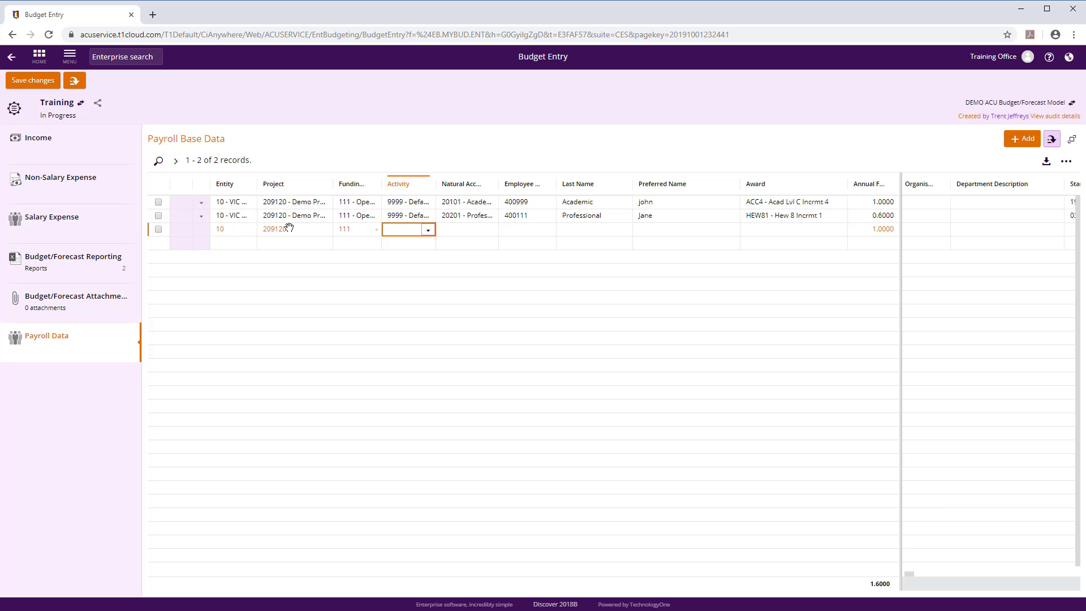
- Set the new record's activity to 9999 and its natural account to 20101
text(9999)
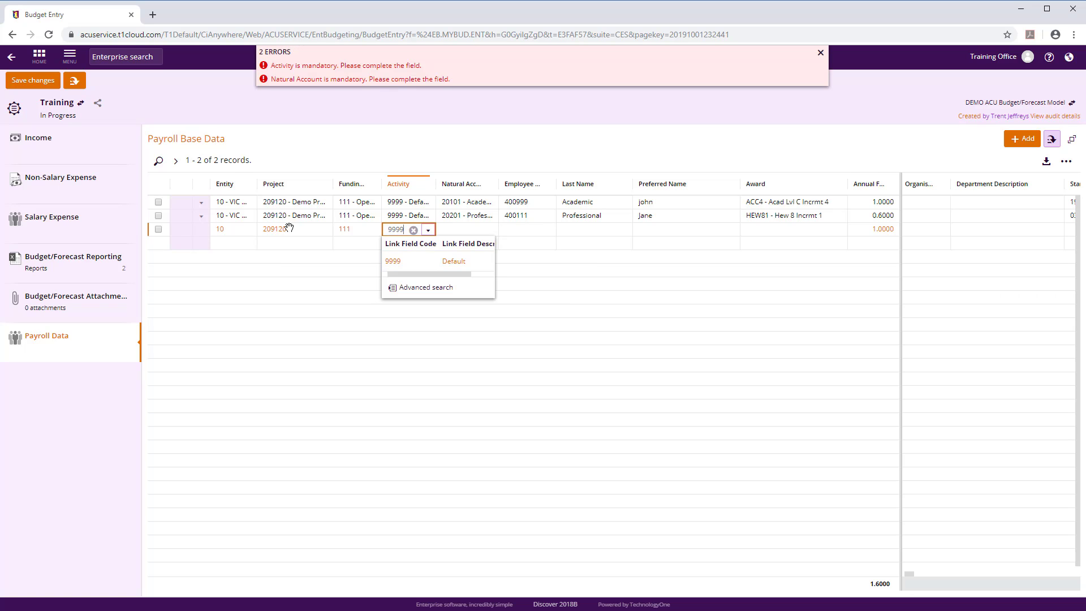
key(Tab)
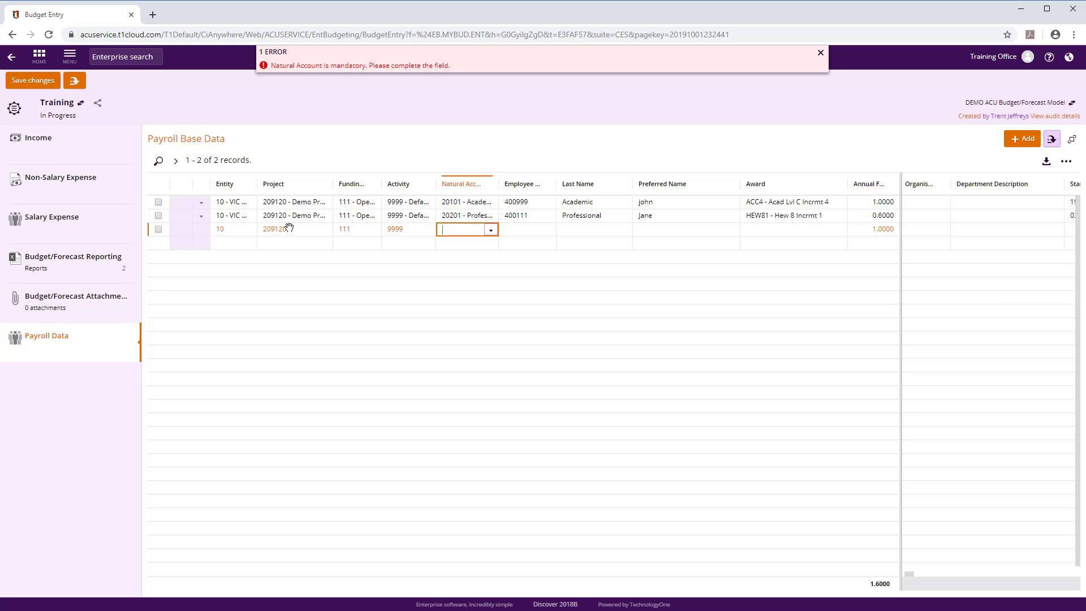
text(2010)
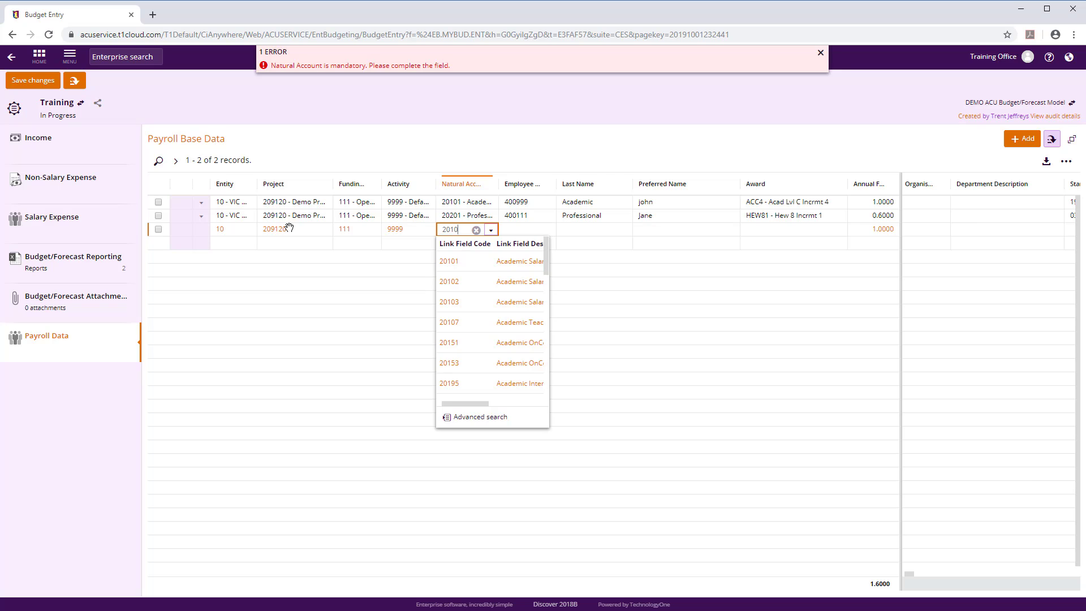
text(1)
key(Tab)
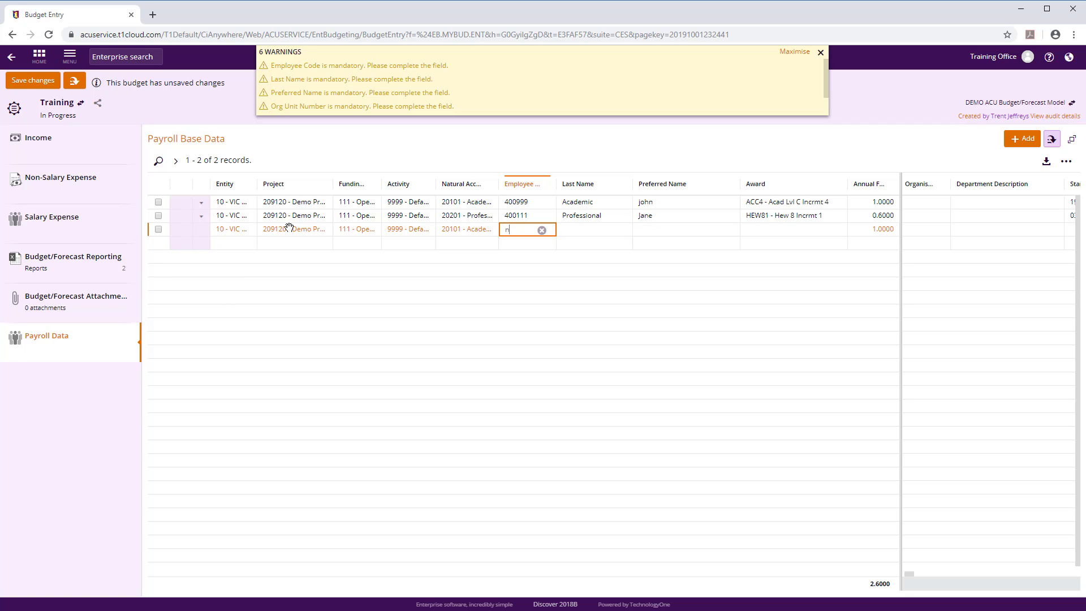
- Enter employee code NEW209120, last name "user" and preferred name "New" for the new record
text(new)
text(209120)
key(Tab)
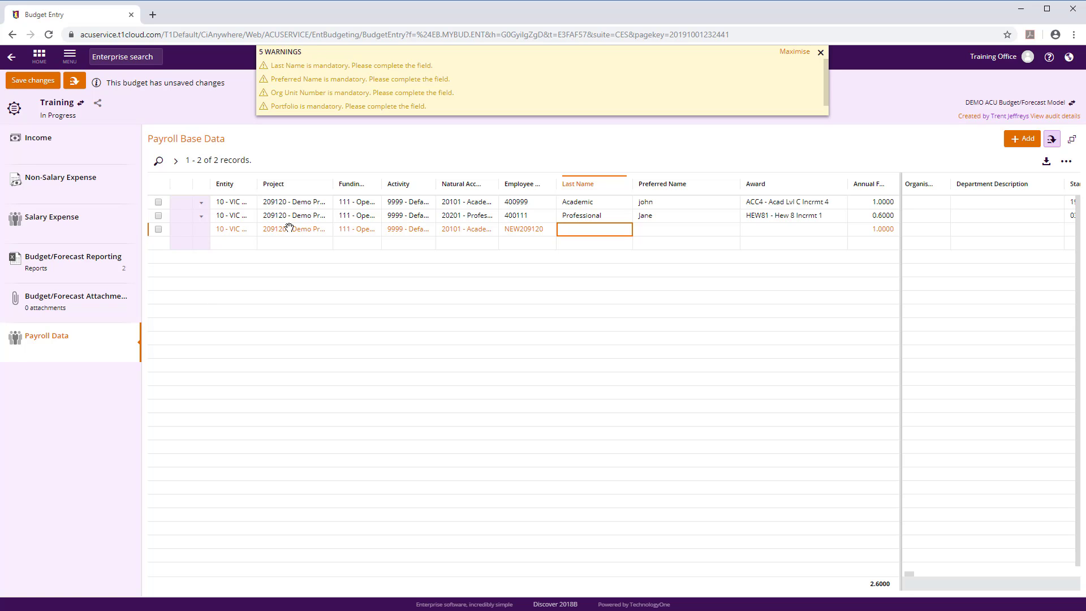
text(user)
key(Tab)
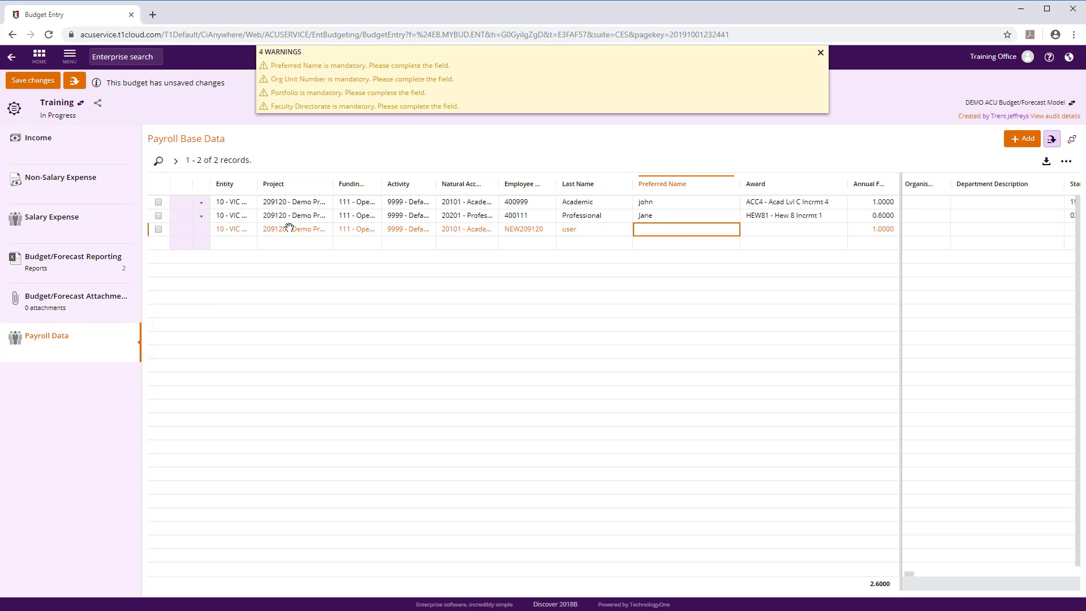
text(New)
key(Tab)
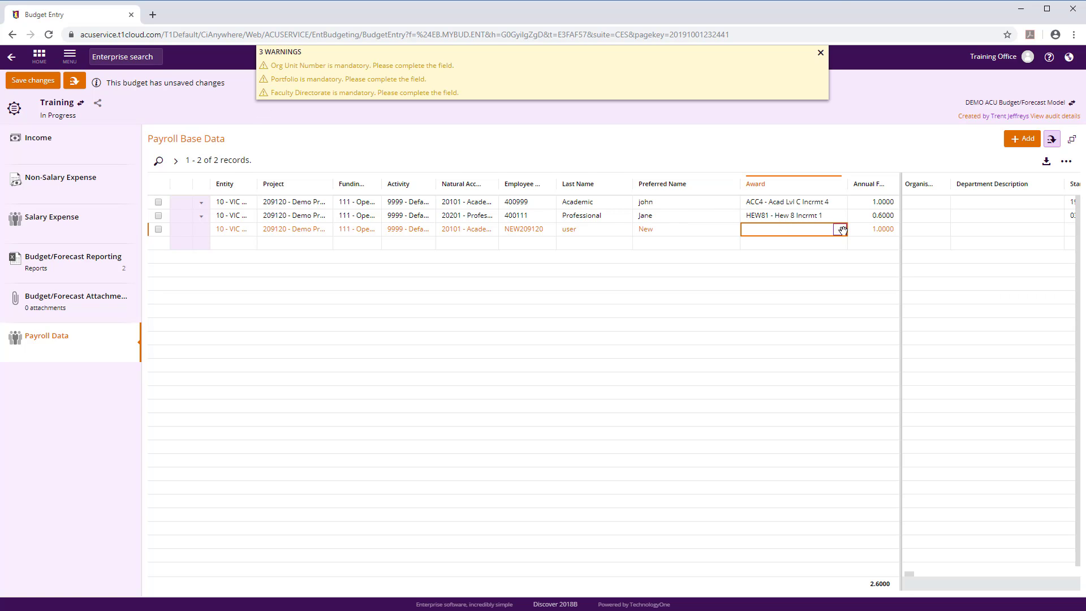
- Look up the academic awards and assign ACA8 - Acad Lvl A Incrmt 8 to the new record
click(842, 230)
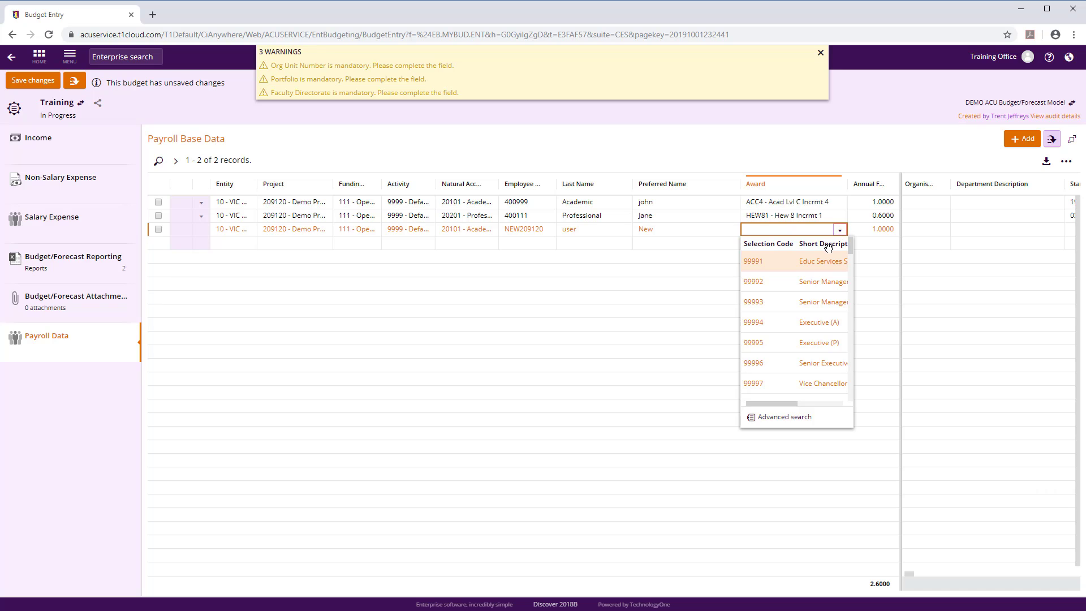
text(acc)
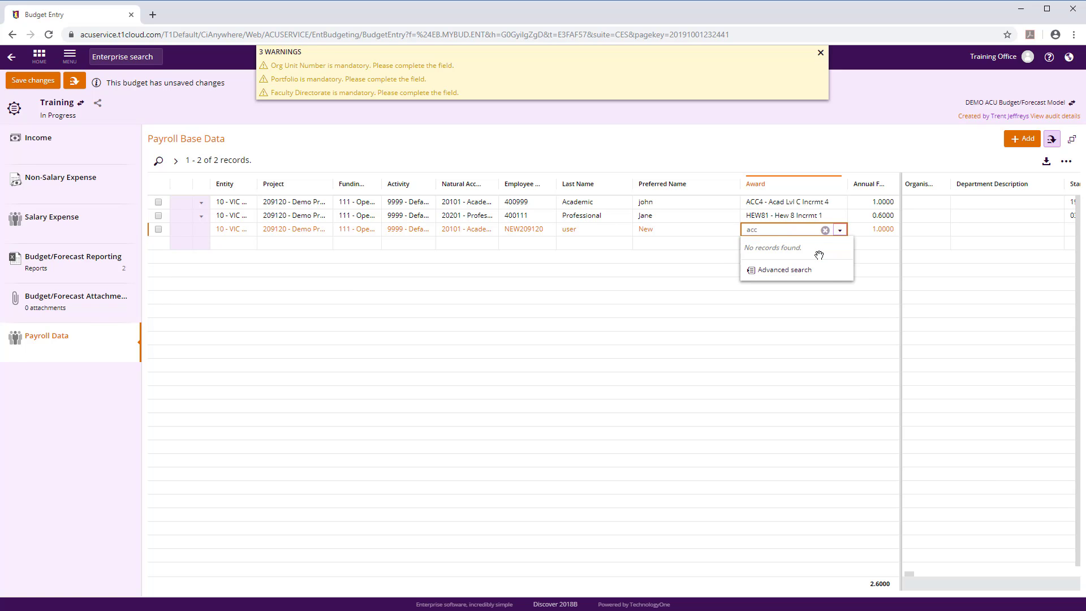
key(BackSpace)
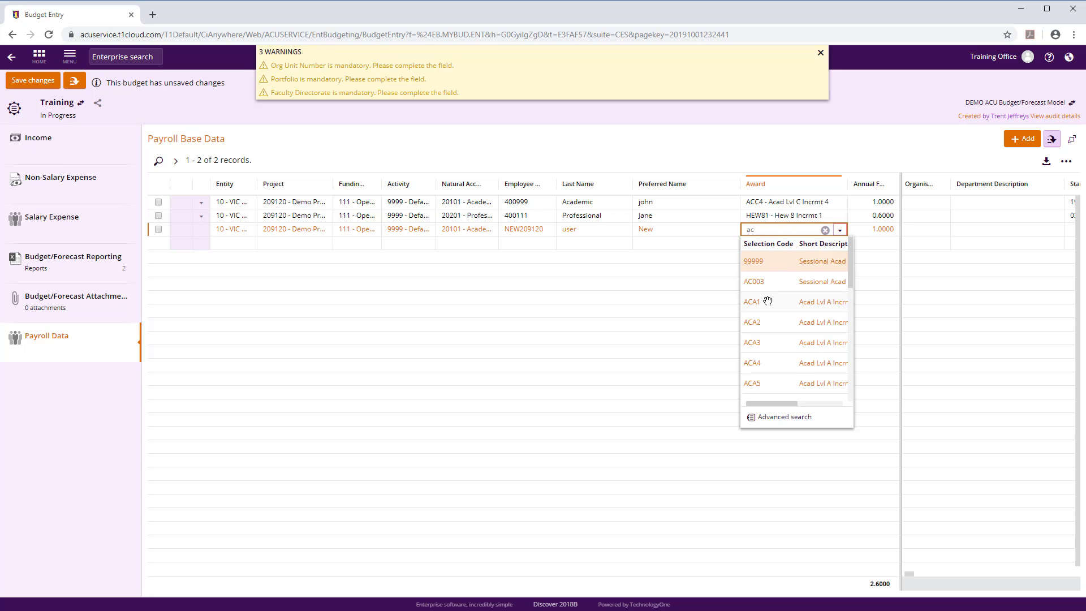
scroll(769, 303, down, 3)
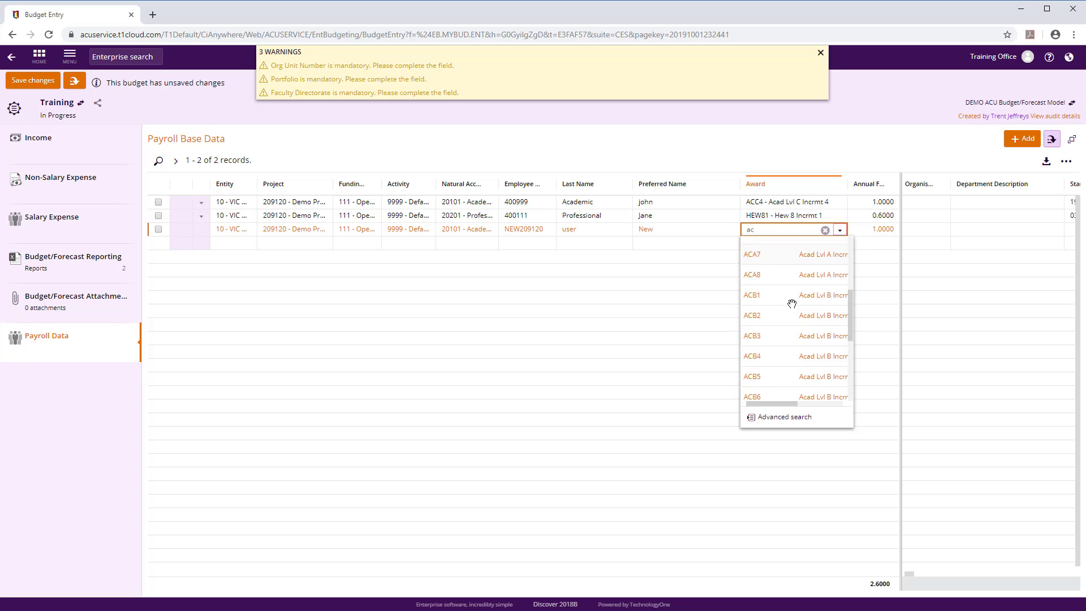
click(771, 278)
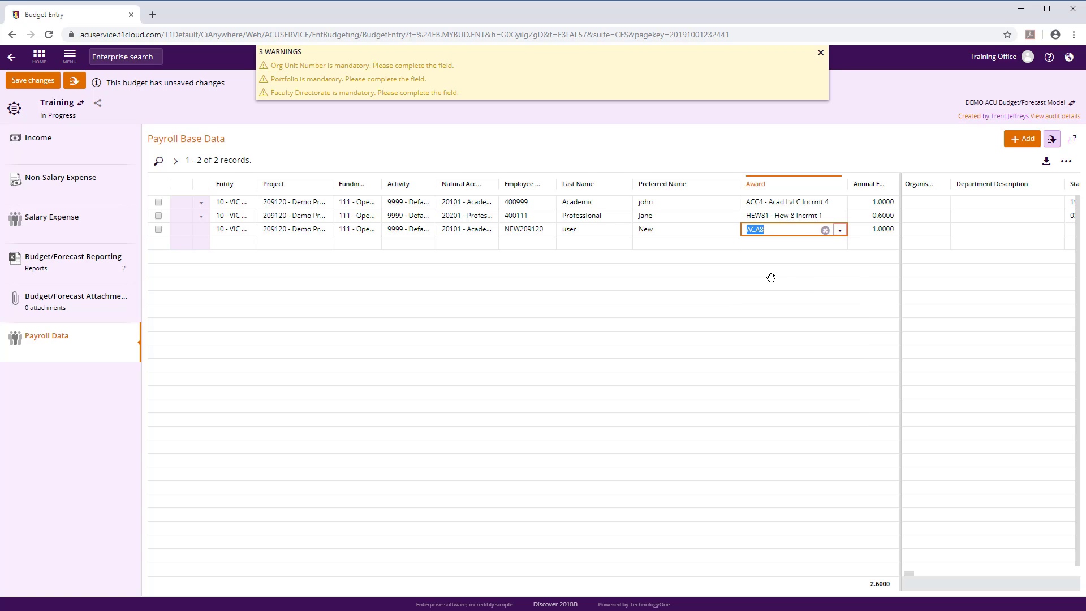
key(Tab)
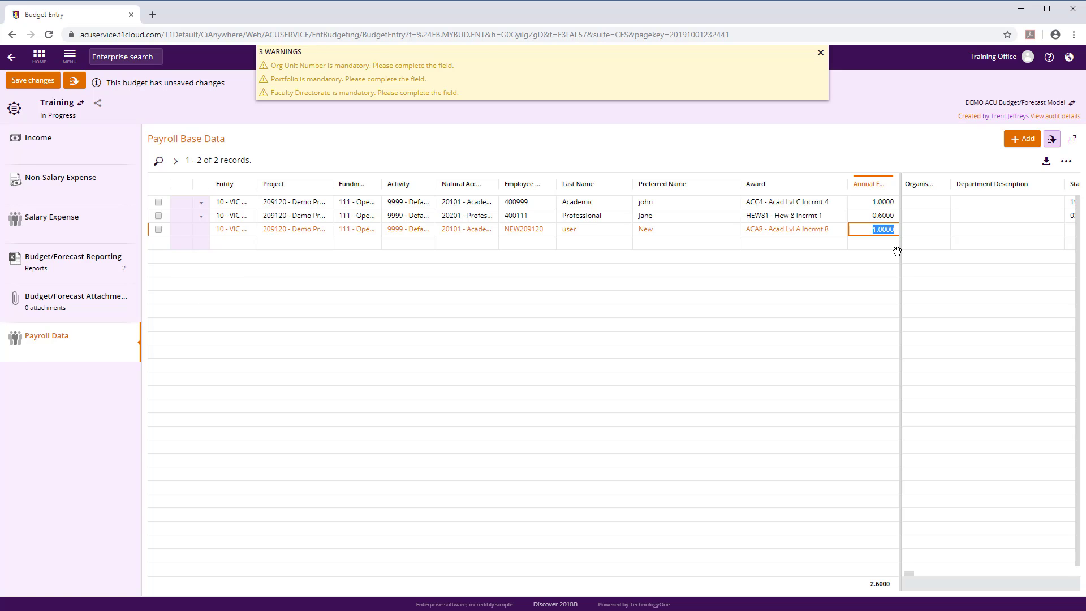
- Set the new record's start date to 01-Oct-2019 and its planned date to 31-Dec-2099
key(Tab)
key(Tab)
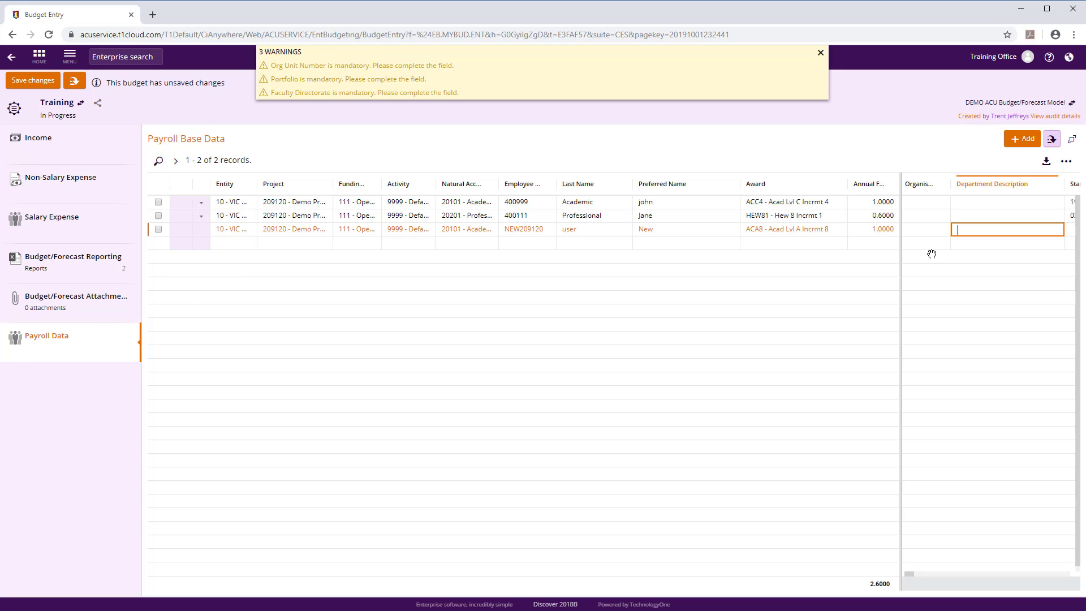
key(Tab)
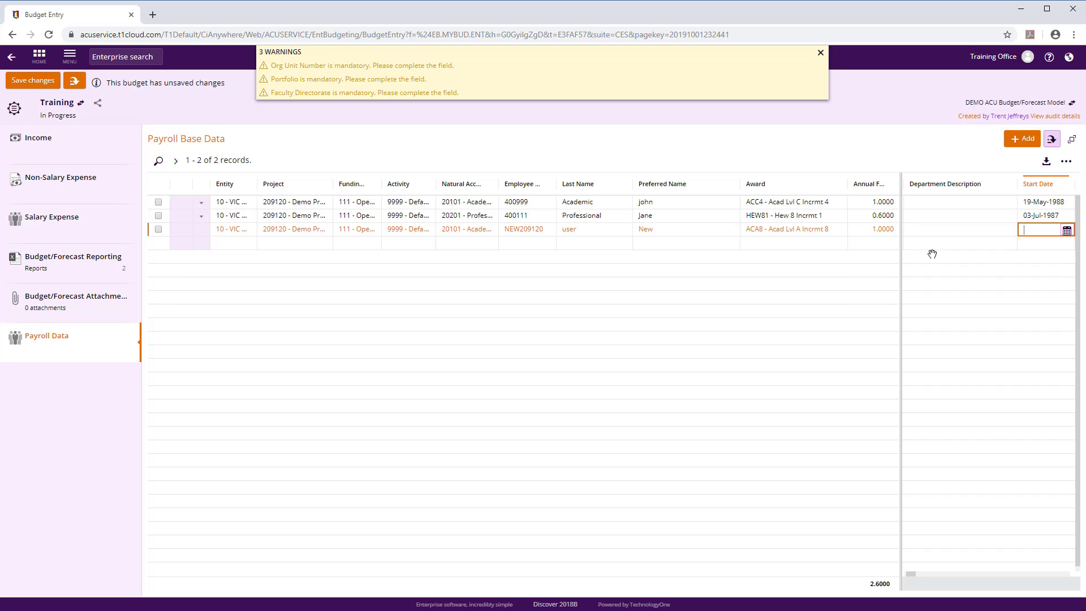
text(t)
key(Tab)
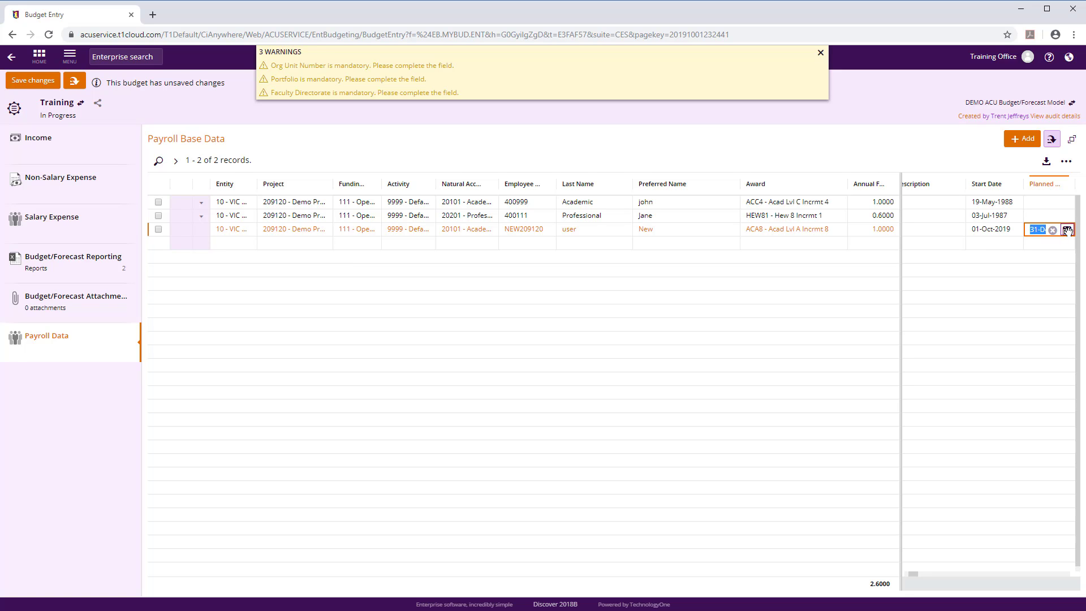
click(1037, 232)
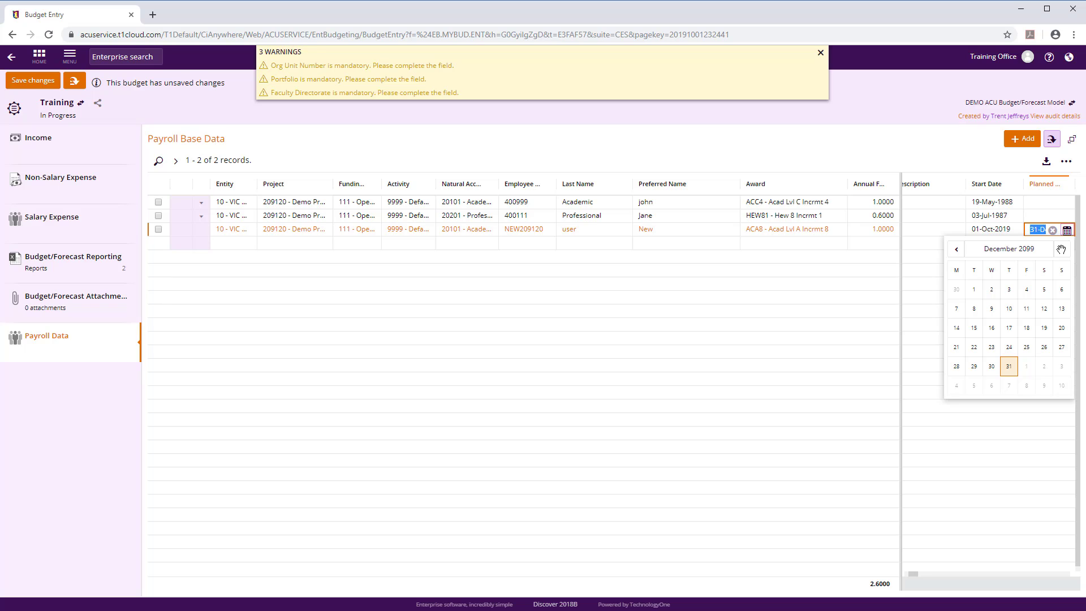
click(1010, 368)
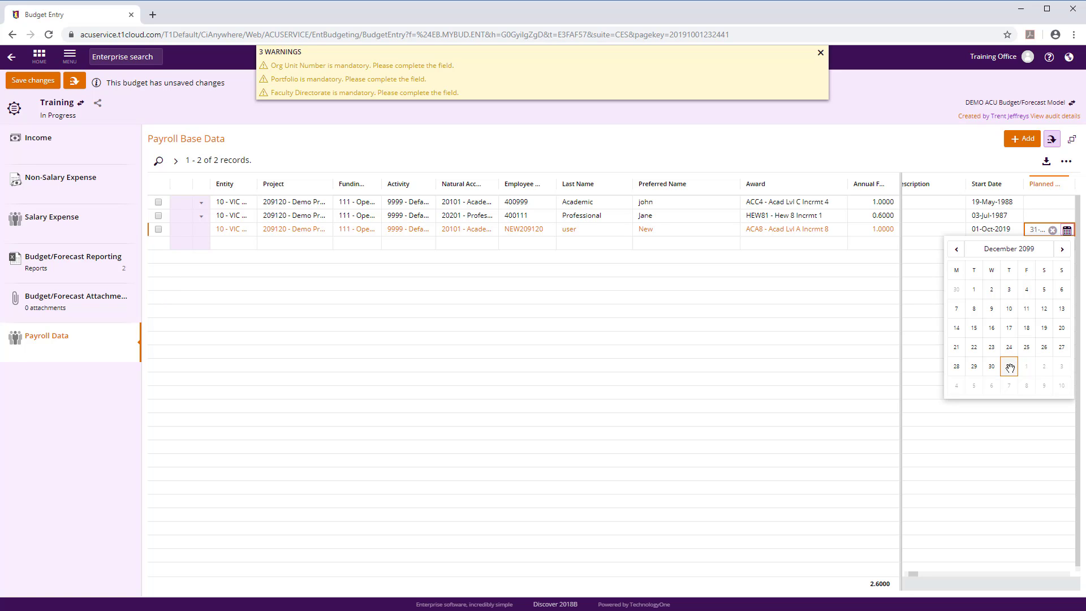
key(Tab)
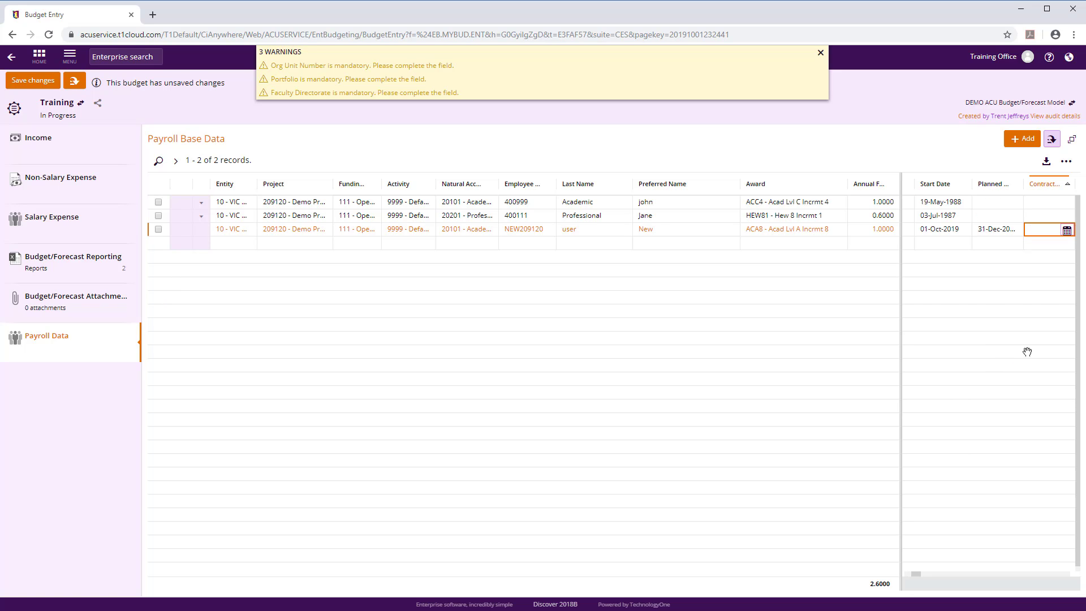
- Skip the contract, increment, profile hours and manual salary fields, and set the new record's org unit number to 175
key(Tab)
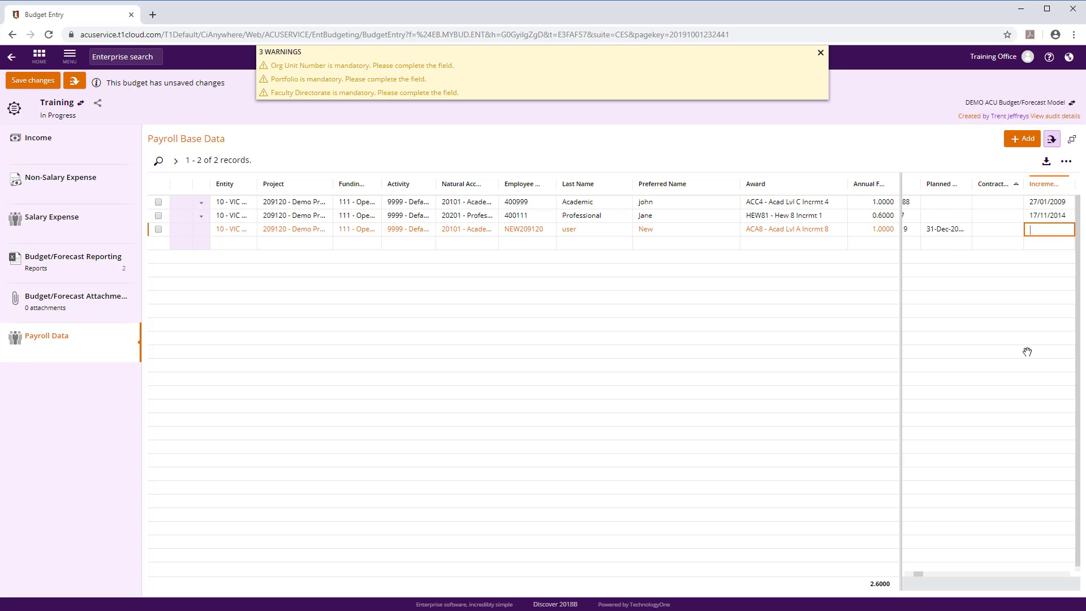
key(Tab)
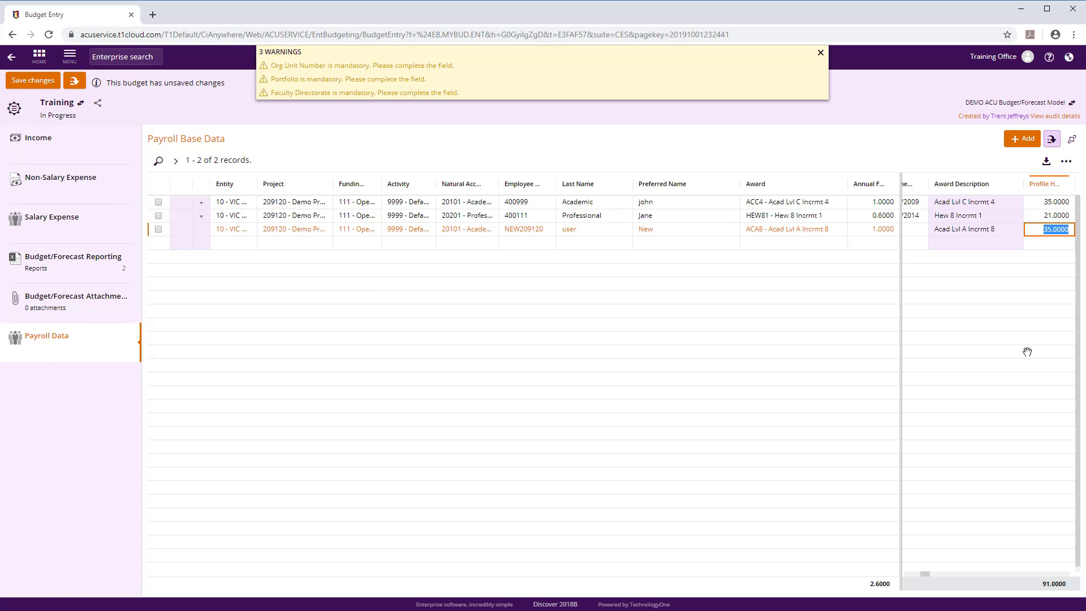
key(Tab)
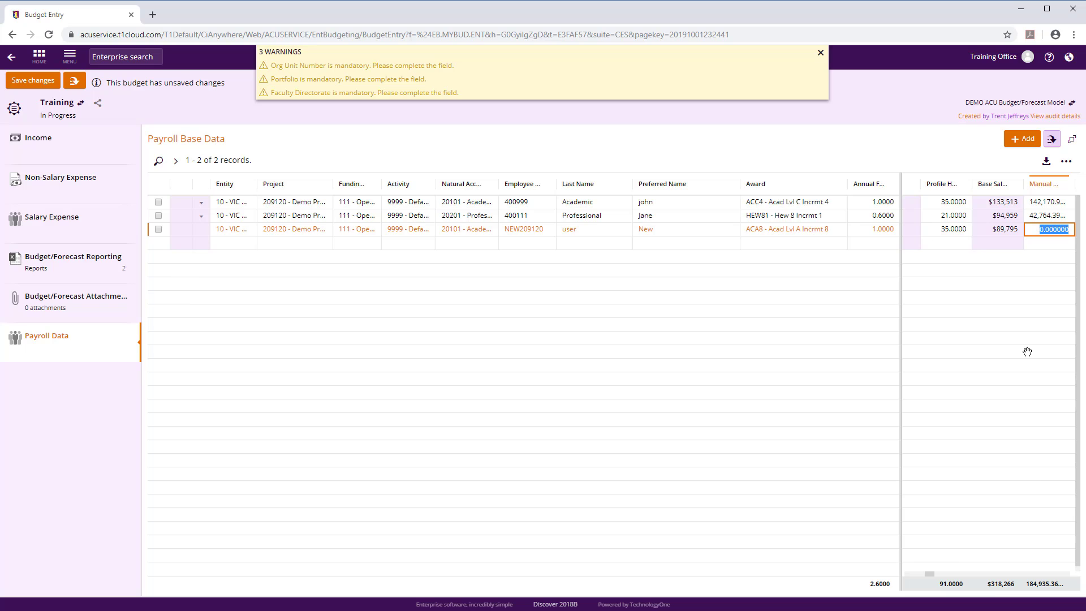
key(Tab)
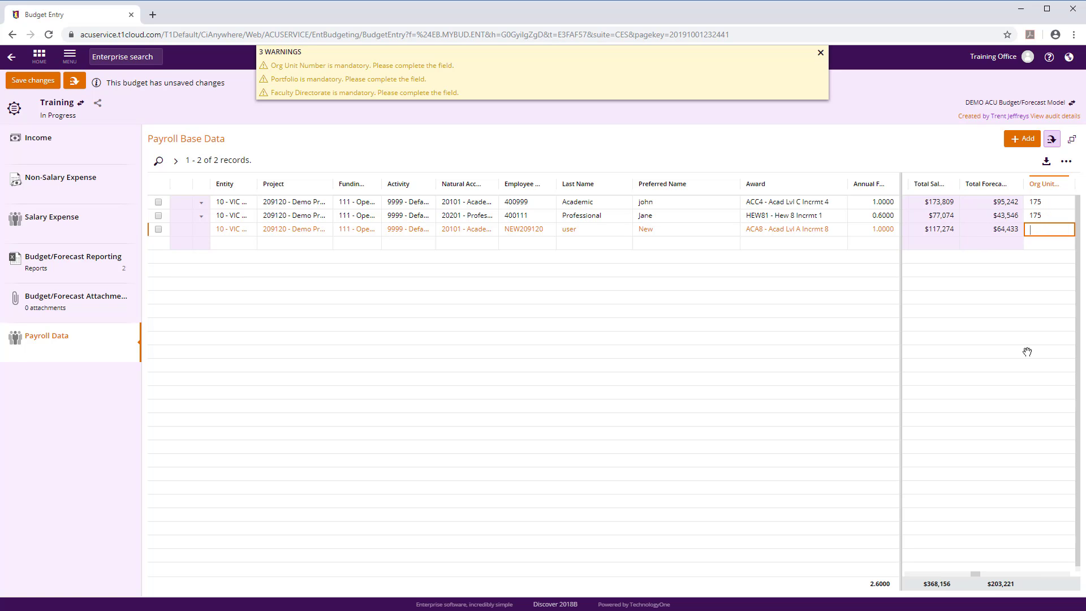
text(175)
key(Tab)
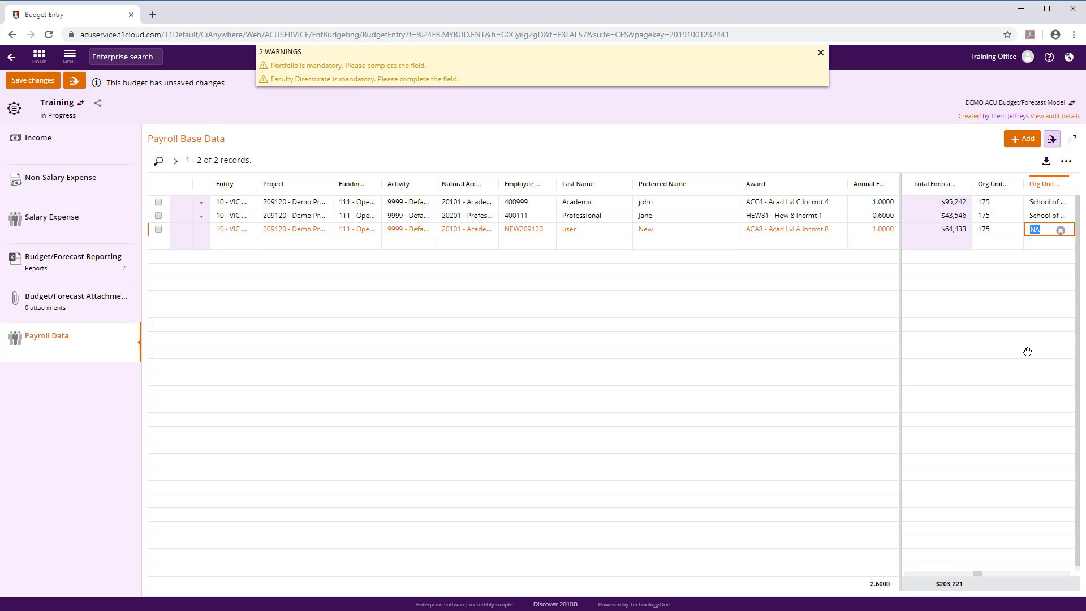
- Copy the org unit name from the professional employee's record into the new record, replacing NA
click(1038, 217)
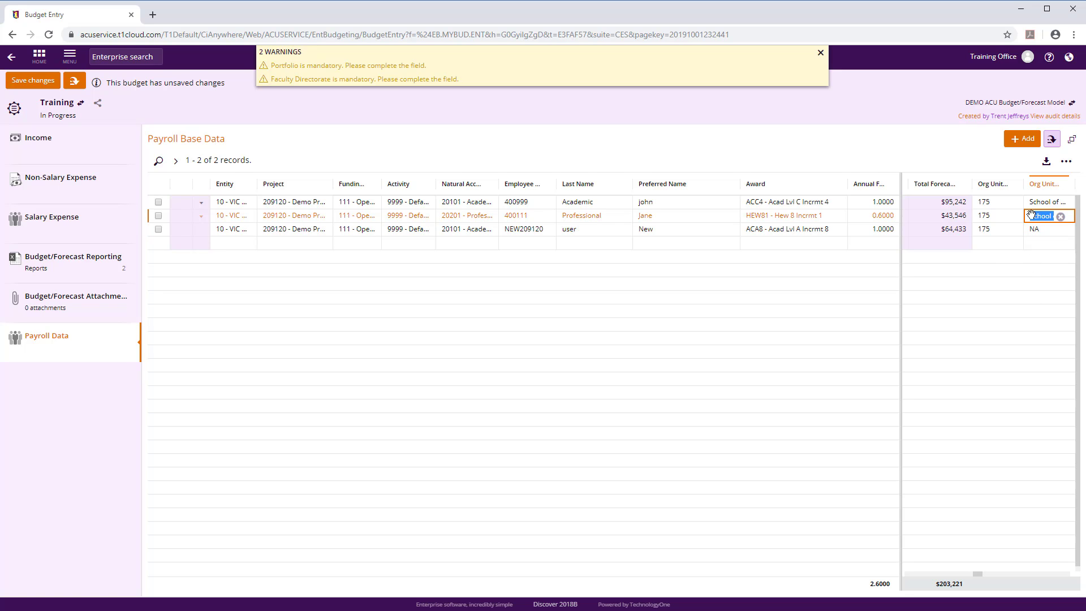
click(1032, 233)
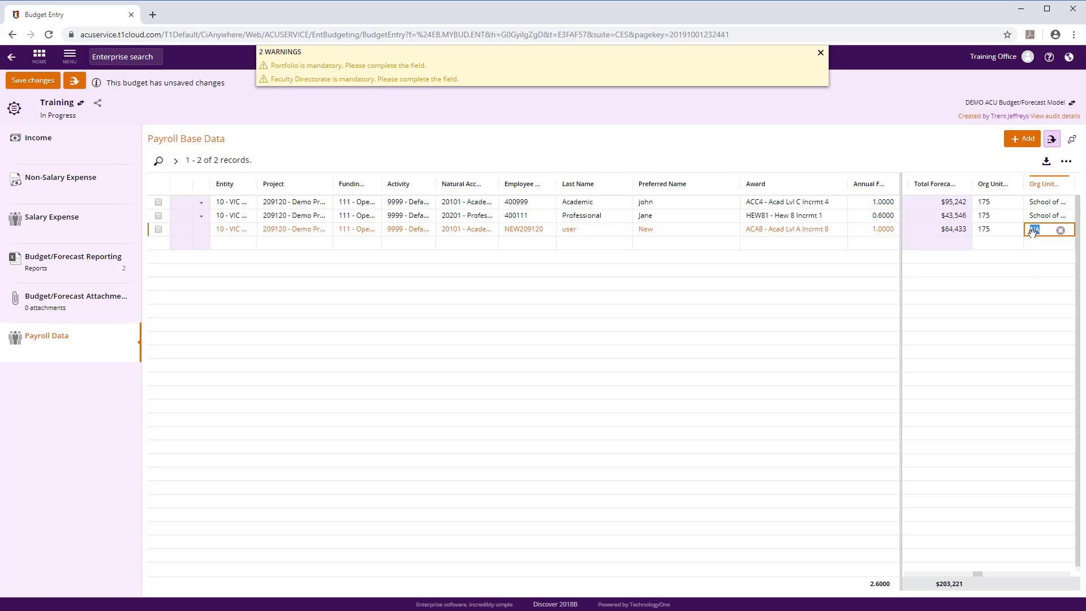
key(ctrl+v)
key(Tab)
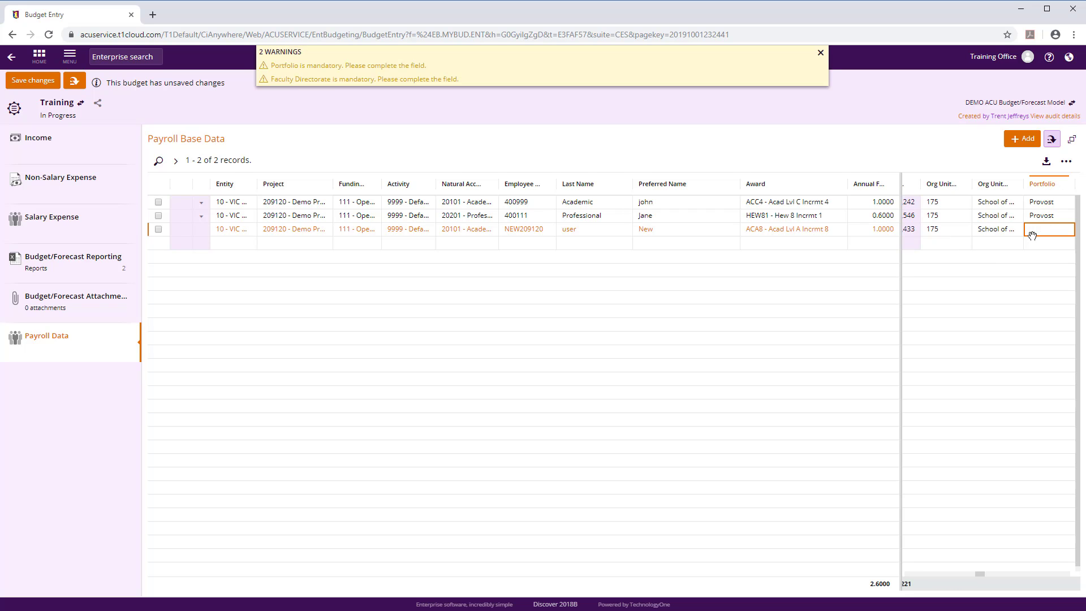
- Copy the portfolio Provost from the professional employee's record into the new record's empty Portfolio field
click(1040, 216)
key(ctrl+c)
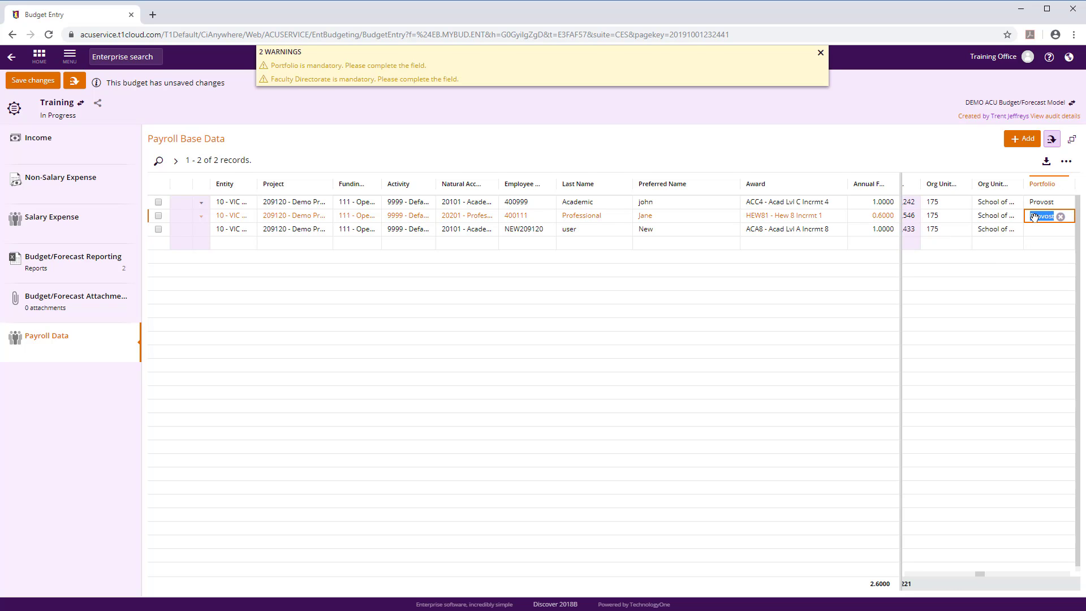
click(1036, 229)
key(ctrl+v)
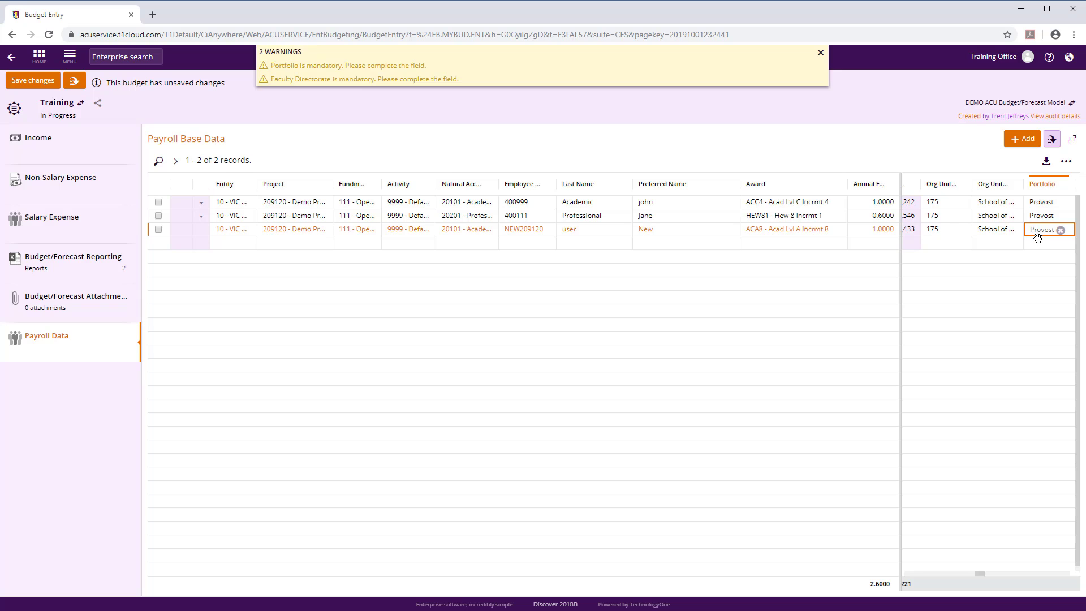
key(Tab)
- Copy the faculty directorate from the professional employee's record into the new record's mandatory Faculty Directorate field
click(1040, 216)
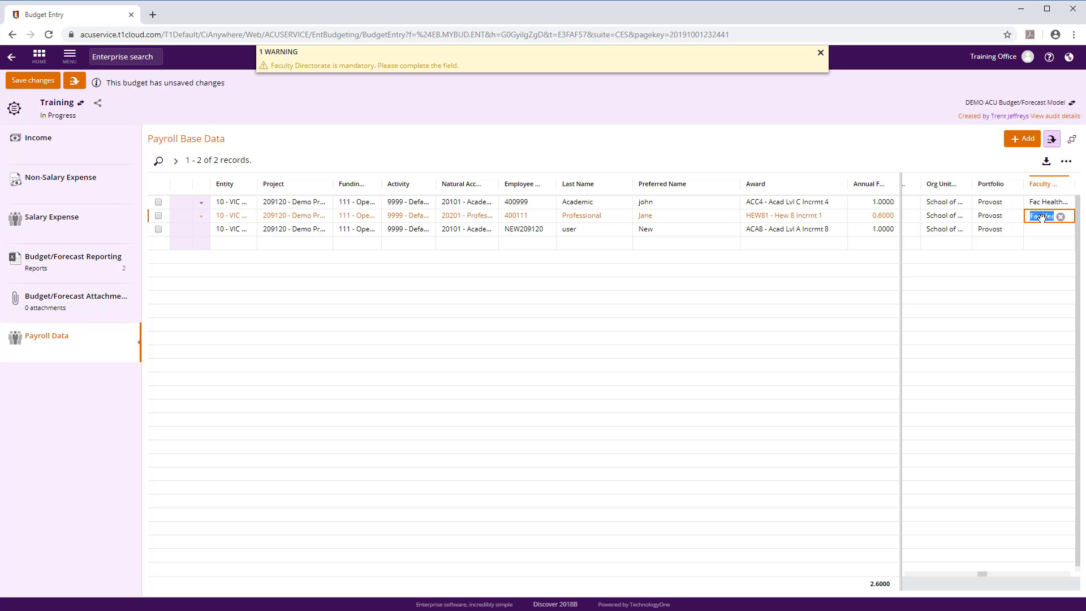
key(ctrl+c)
click(1039, 229)
key(ctrl+v)
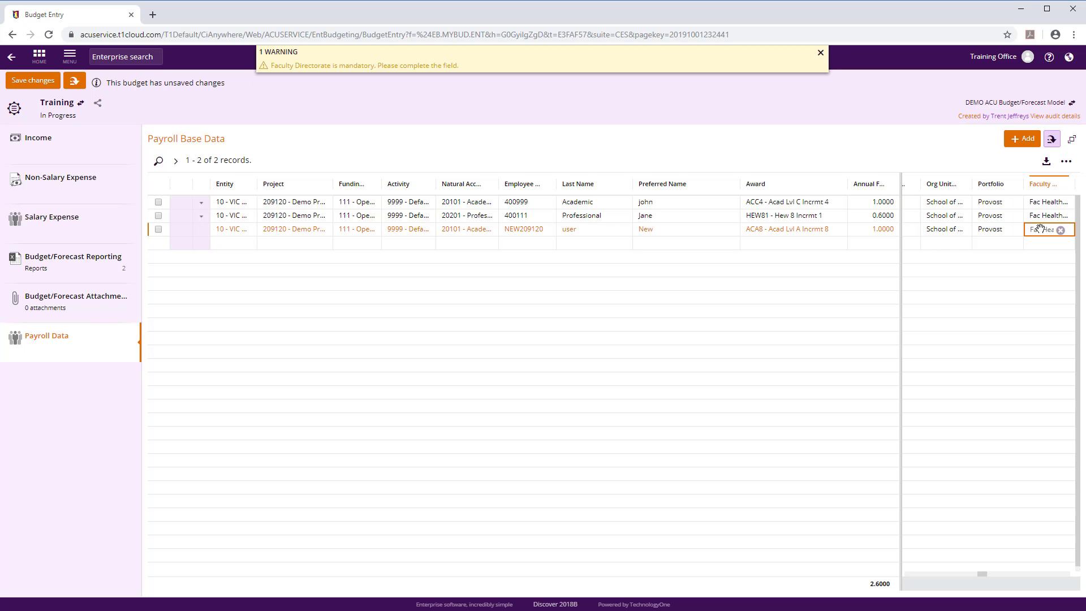
key(Tab)
- Copy the unit from the professional employee's record into the new record, replacing NA
click(1041, 216)
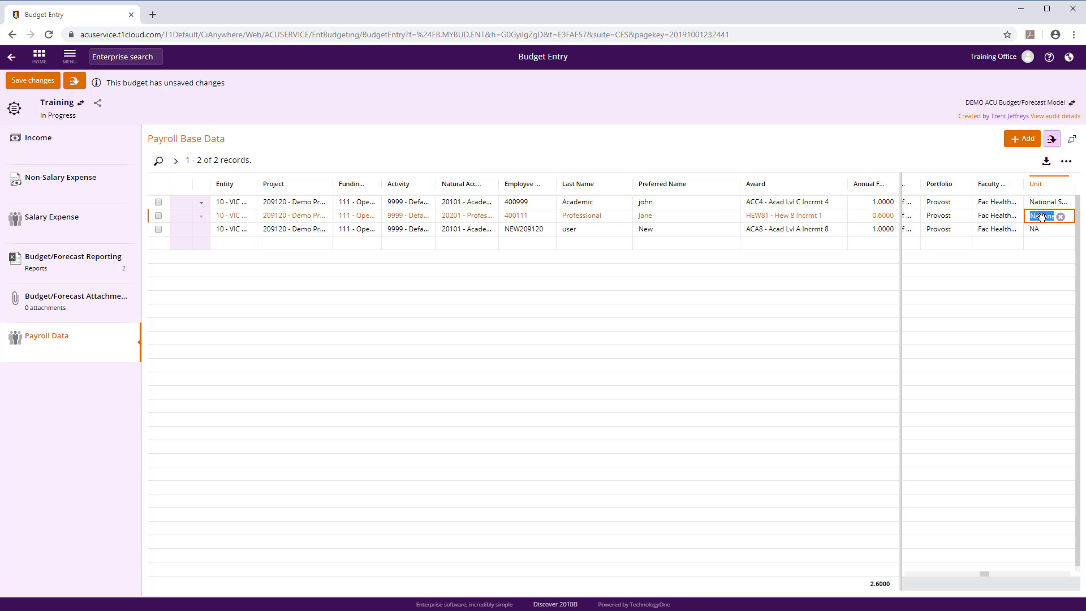
key(ctrl+c)
click(1039, 229)
key(ctrl+v)
key(Tab)
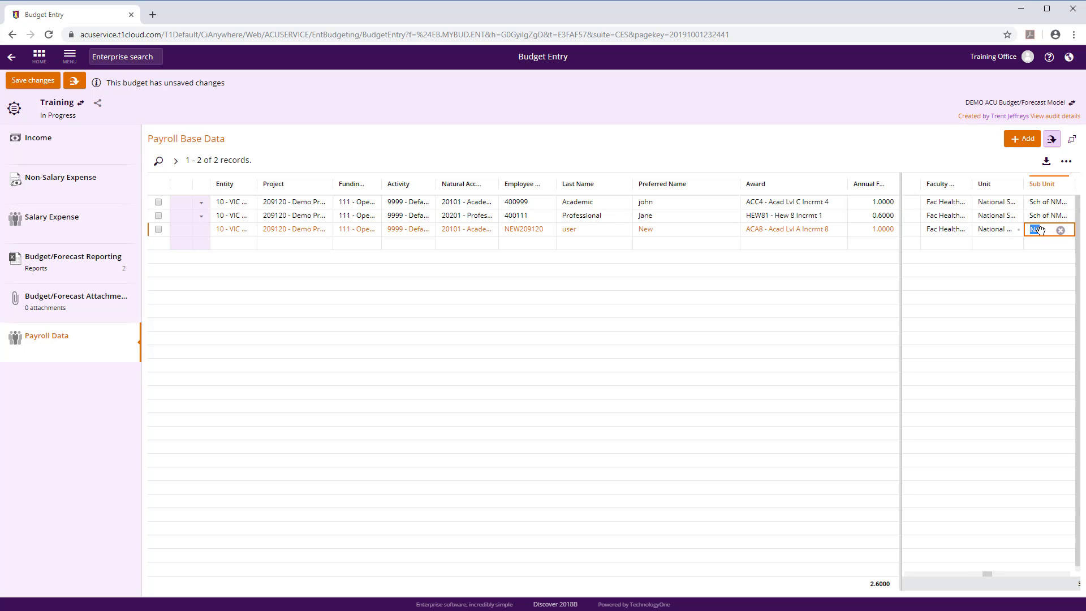
- Copy the sub unit from the professional employee's record into the new record, replacing NA
click(1045, 216)
key(ctrl+c)
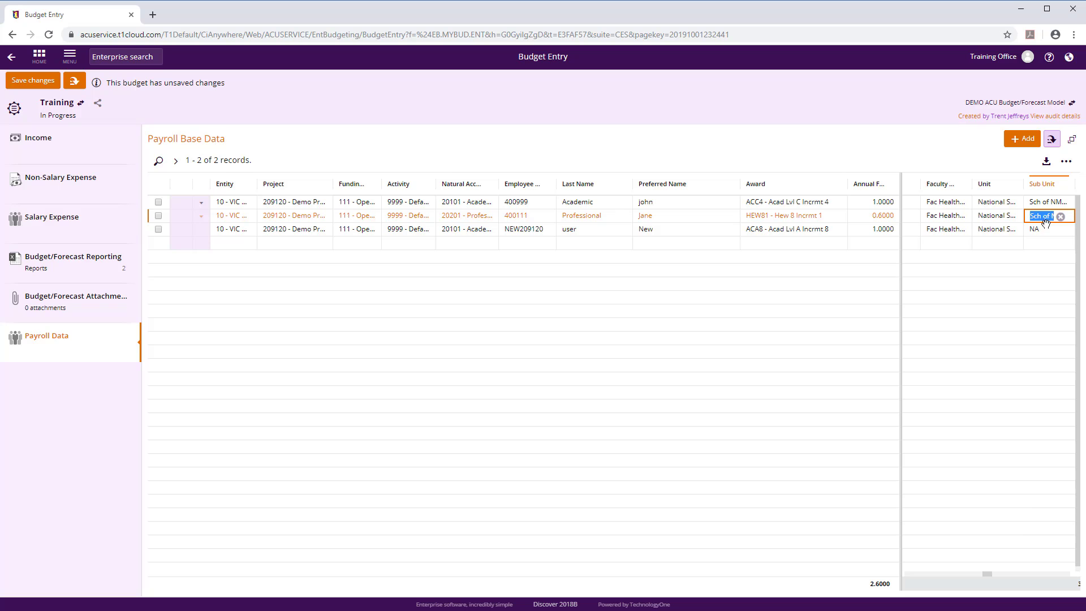
click(1039, 229)
key(ctrl+v)
key(Tab)
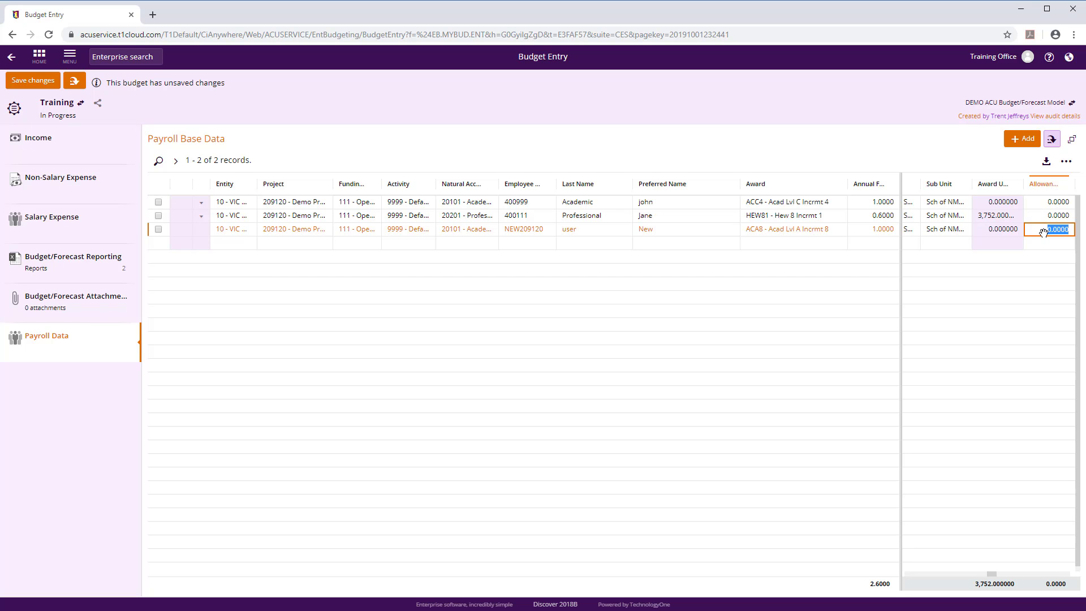
- Skip all of the new record's allowance fields, leaving their default values
key(Tab)
key(Tab)
key(Tab)
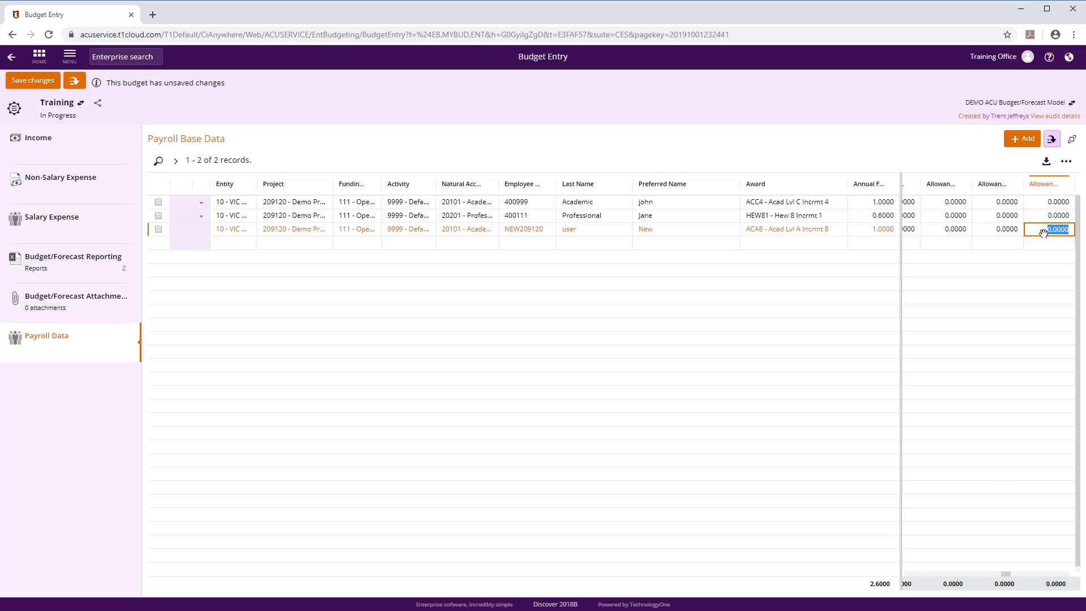
key(Tab)
key(Tab)
key(Tab)
key(Tab)
key(Tab)
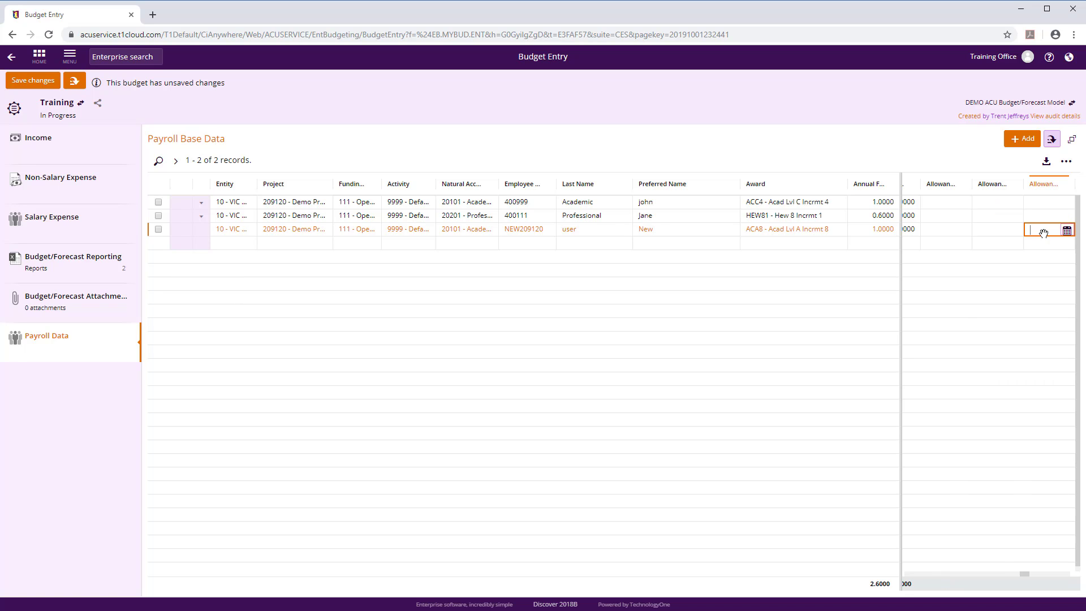
key(Tab)
key(Tab)
key(Tab)
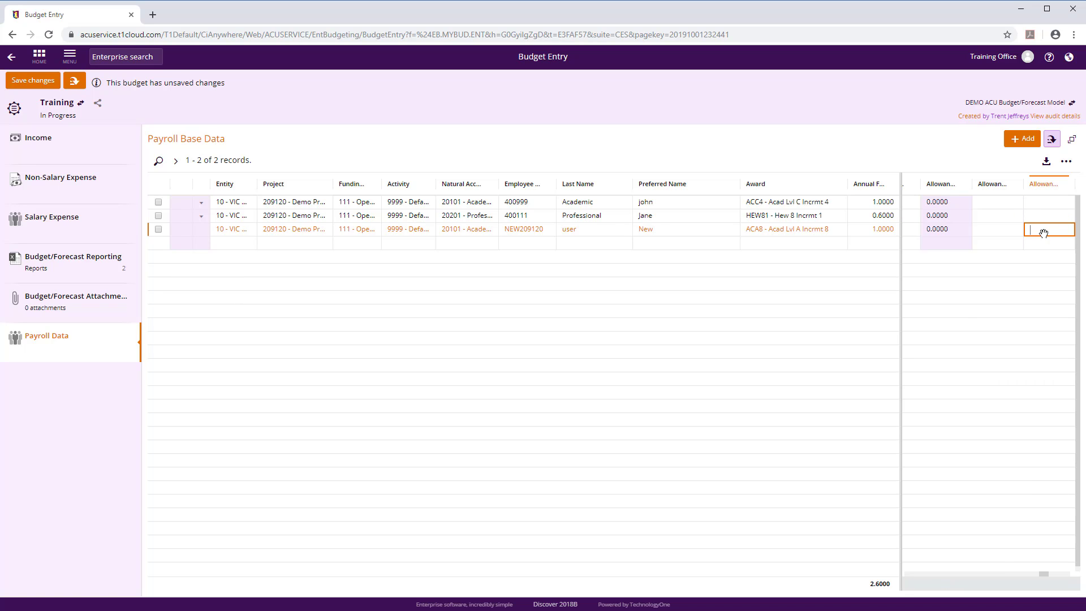
key(Tab)
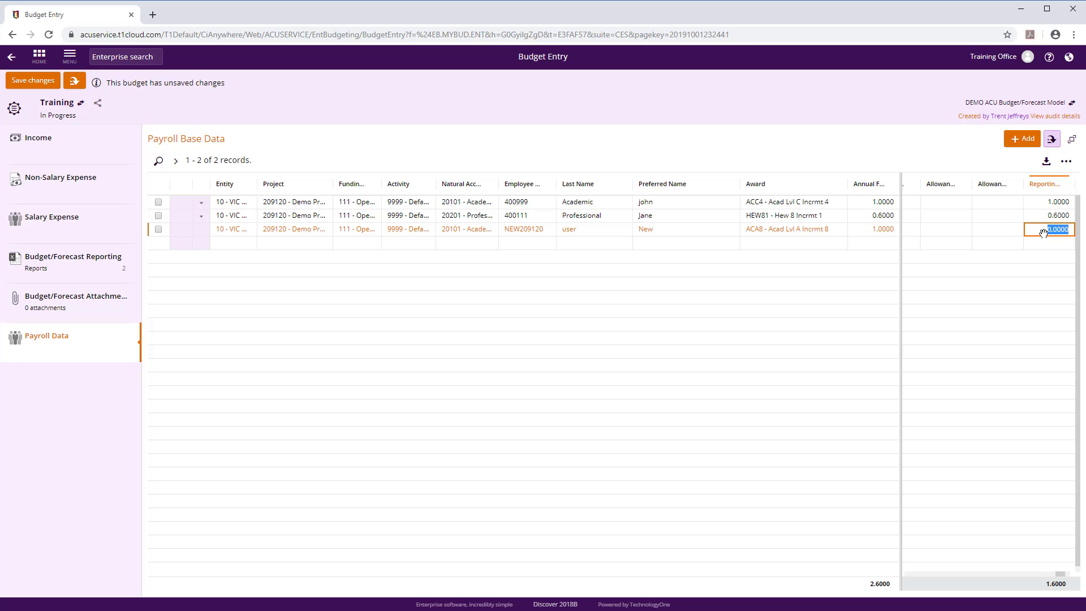
- Skip the new record's reporting fraction and first termination field, and widen the Reporting Fraction column to fit its heading
key(Tab)
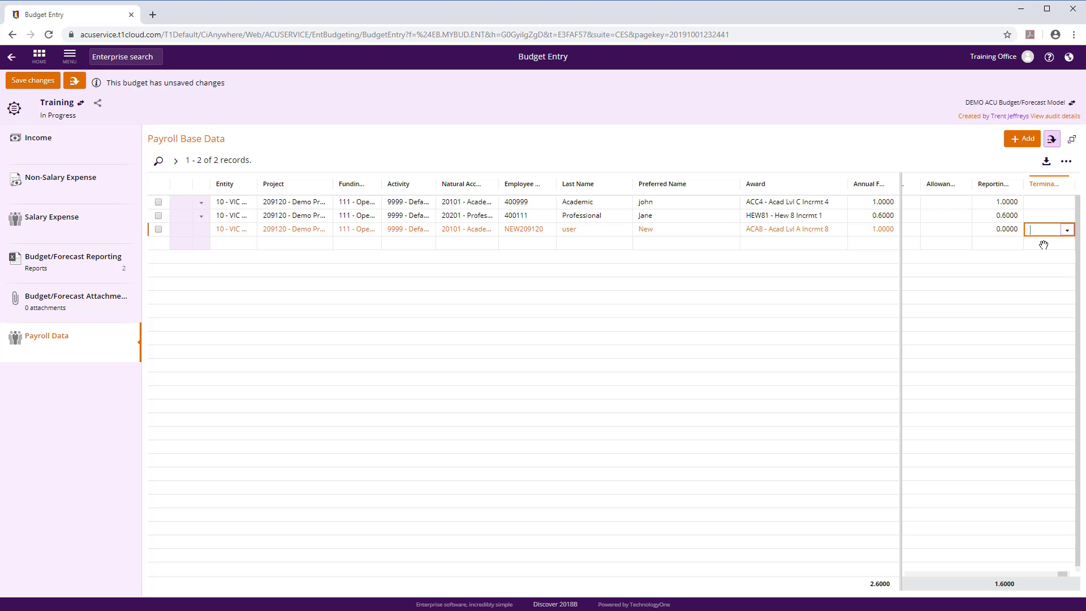
key(Tab)
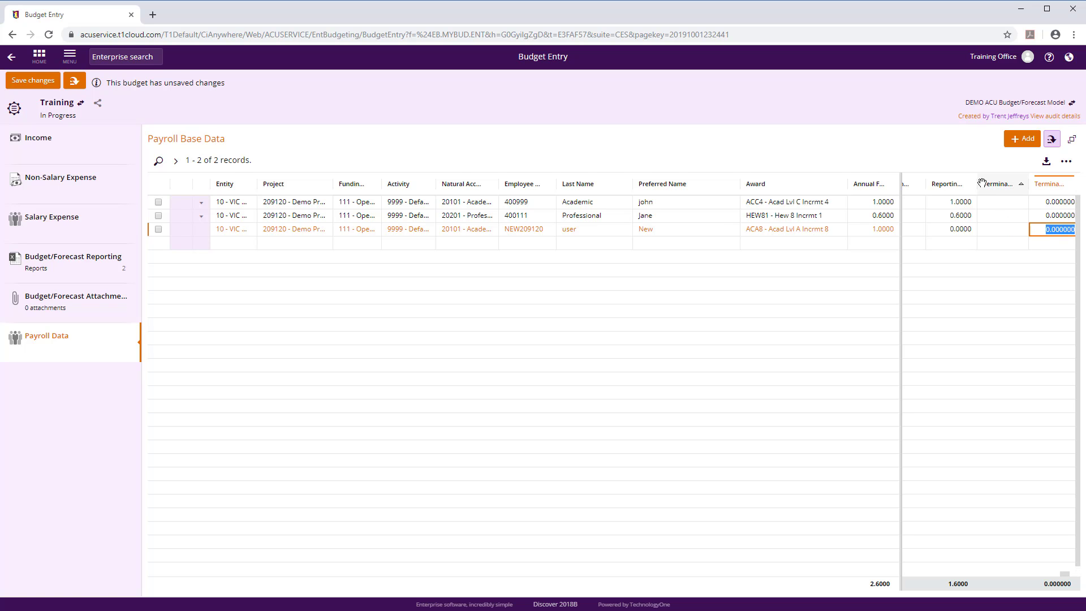
drag(979, 179, 1004, 176)
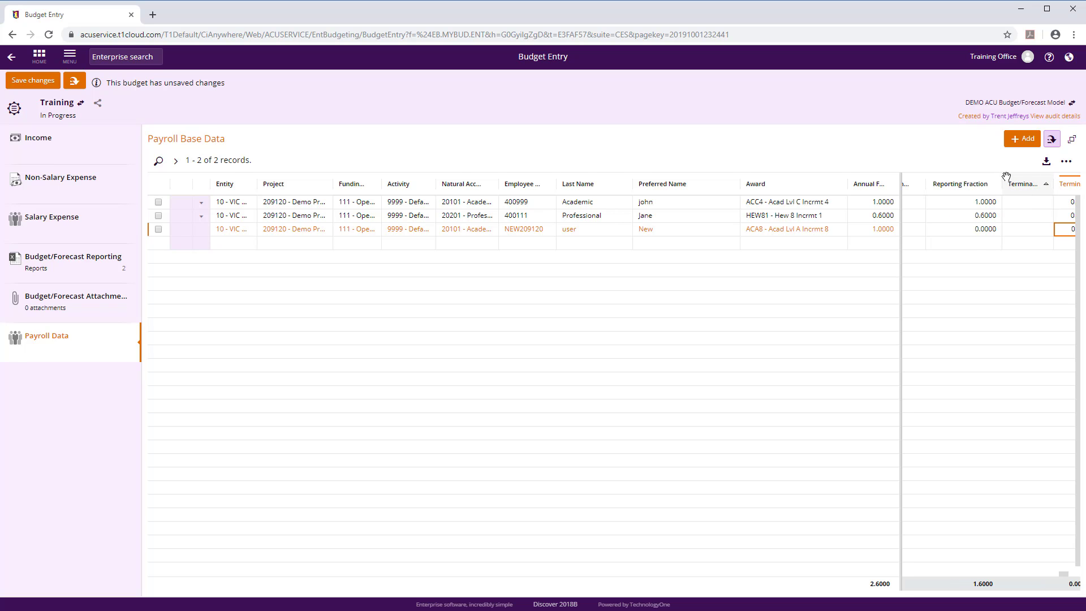
- Finish the new payroll record, discard the extra blank row below it, and save the budget changes
key(Tab)
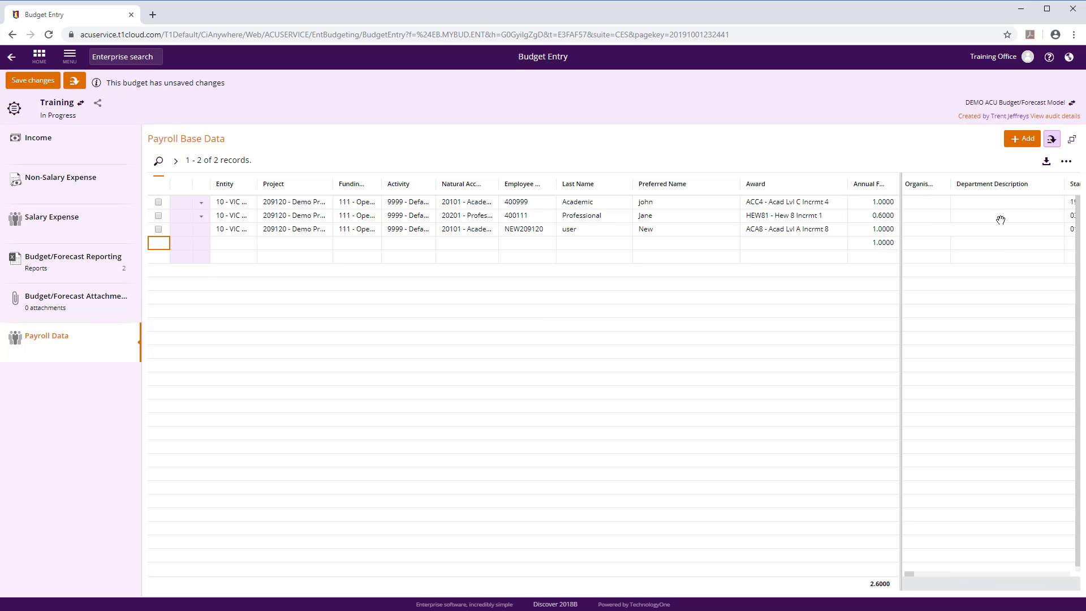
key(Escape)
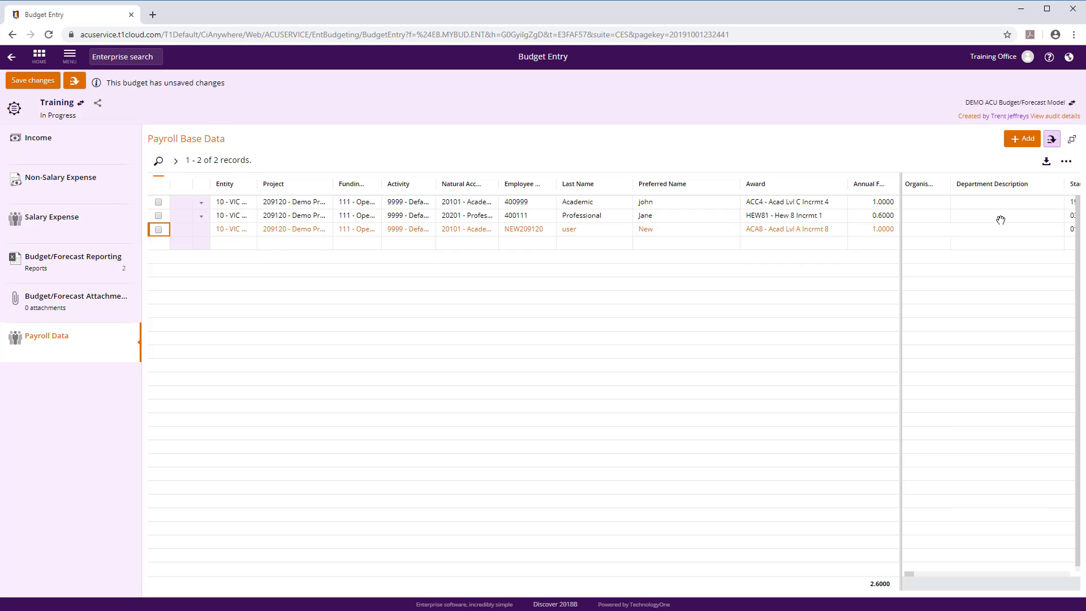
click(28, 78)
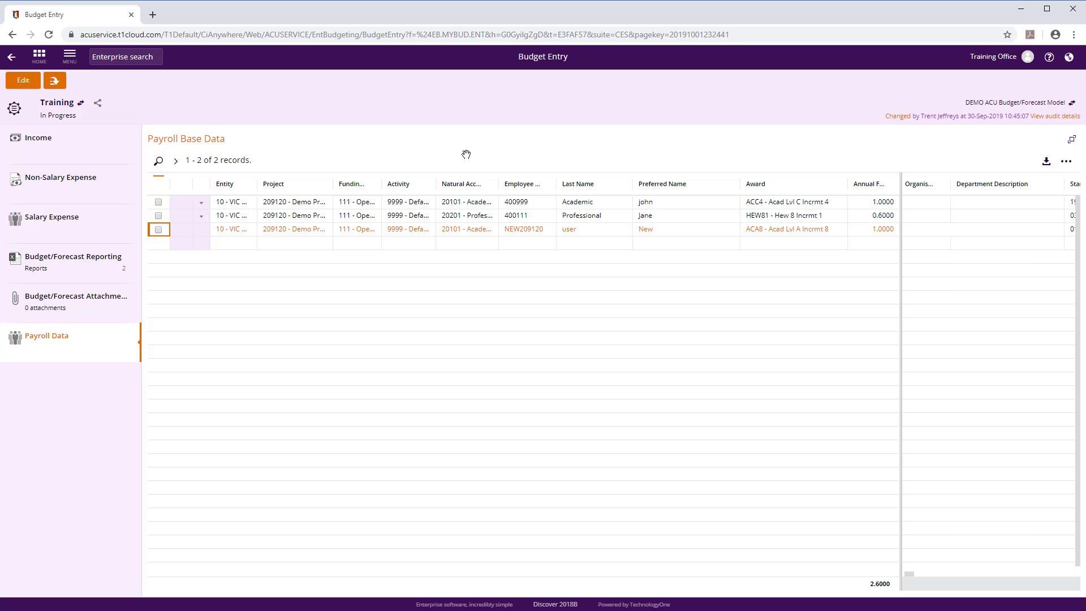
- Check the 2020 budget amounts under M2ES10 - Academic Salaries Continuing in the salary expense budget, then collapse the group
click(49, 222)
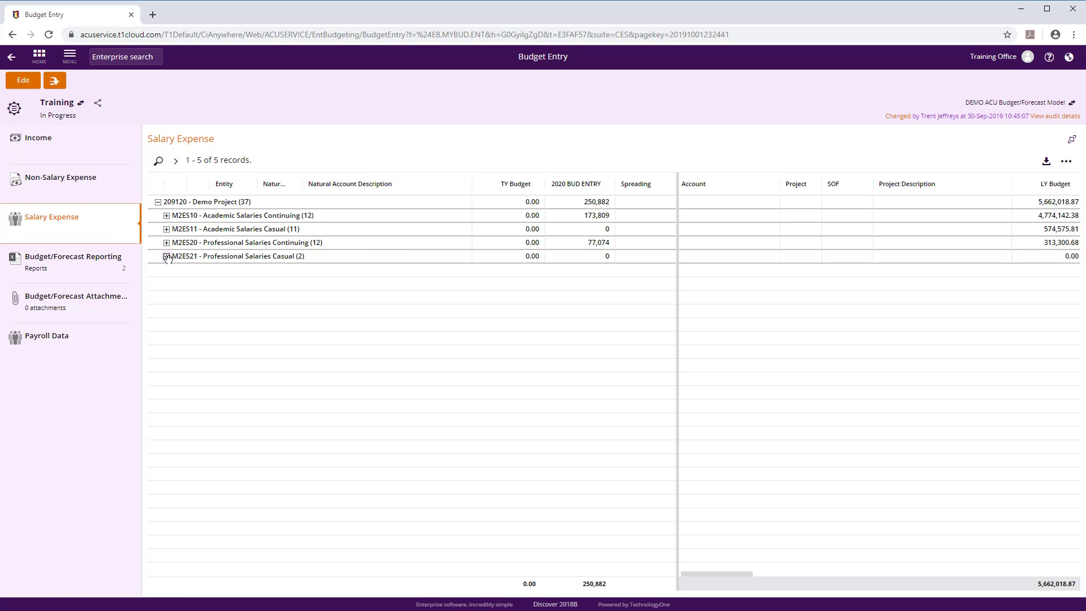
click(166, 216)
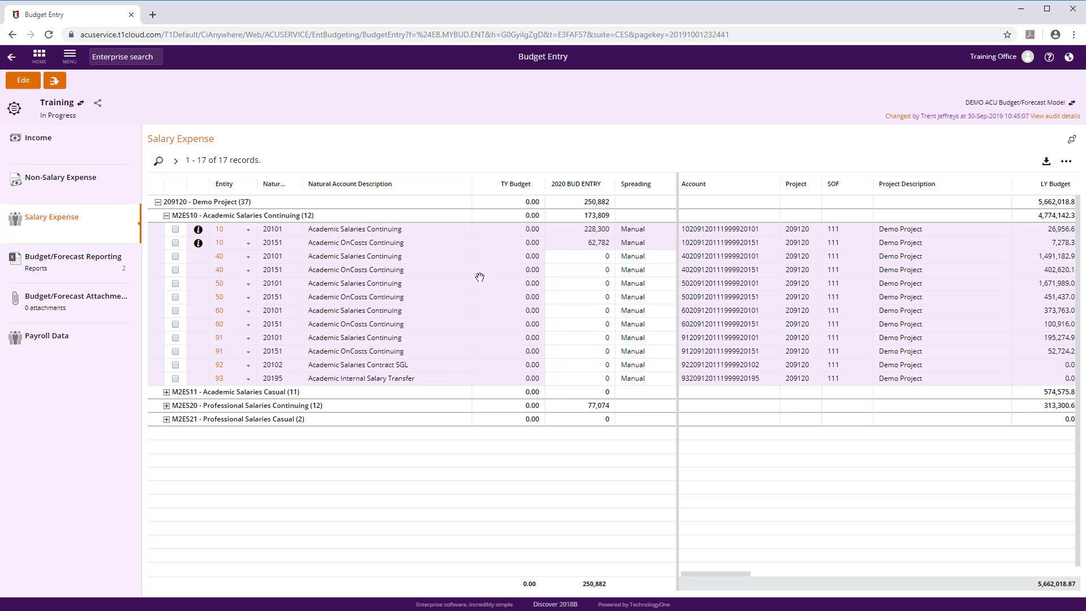
click(166, 215)
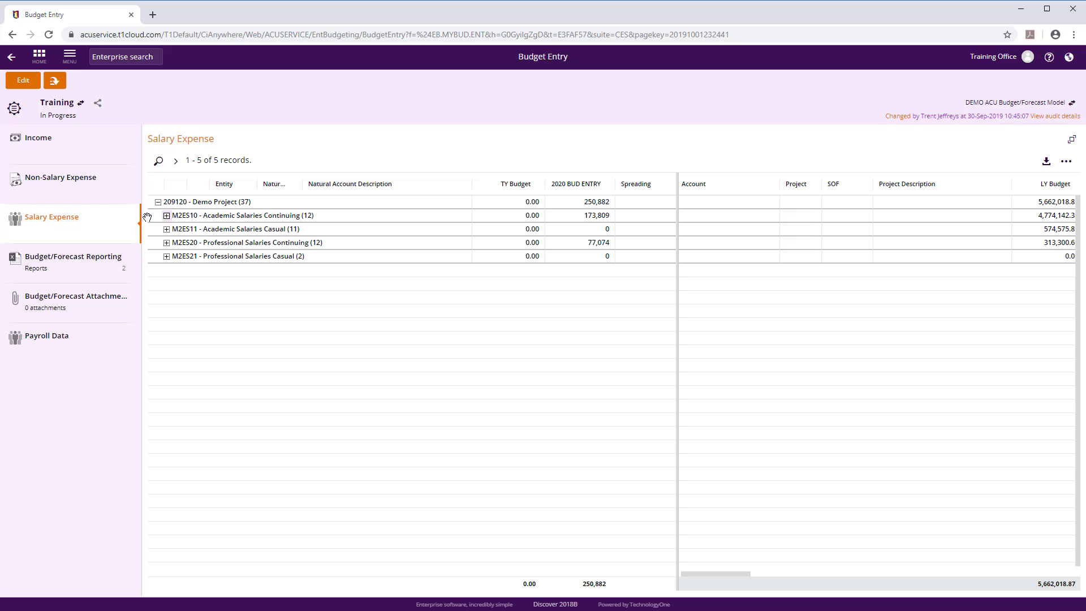
- Group the payroll base data by Natural Account and expand 20101 - Academic Salaries Continuing to examine its oncost and total salary amounts
click(57, 334)
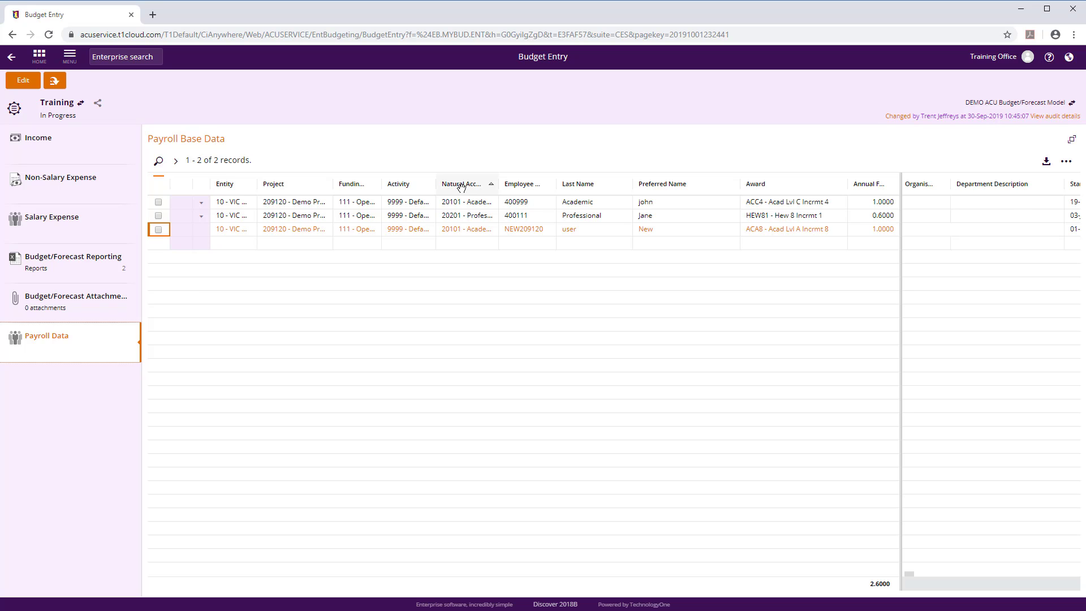
drag(462, 186, 418, 178)
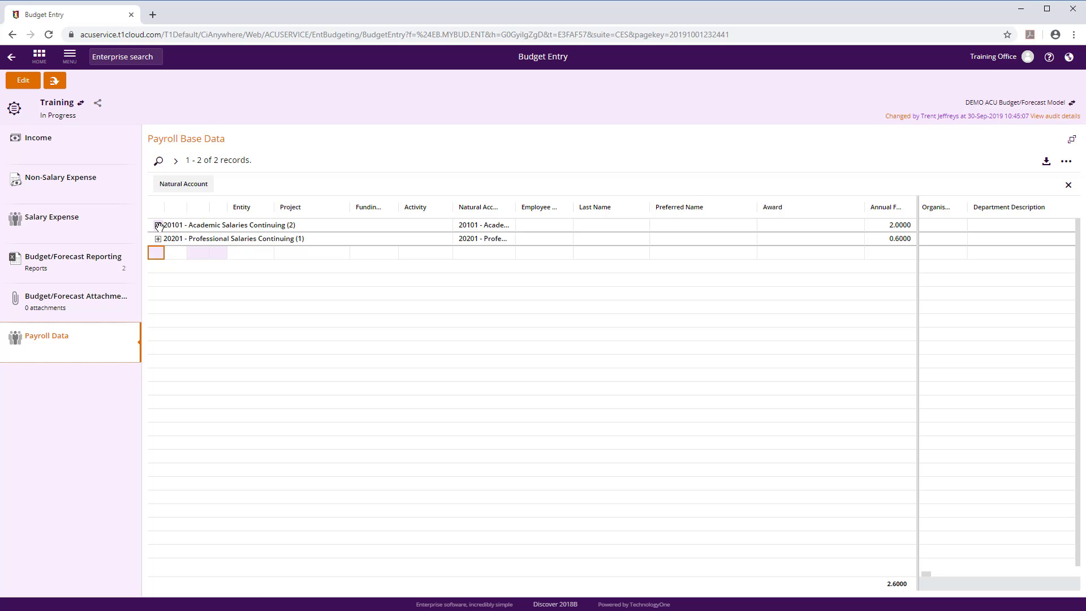
click(159, 225)
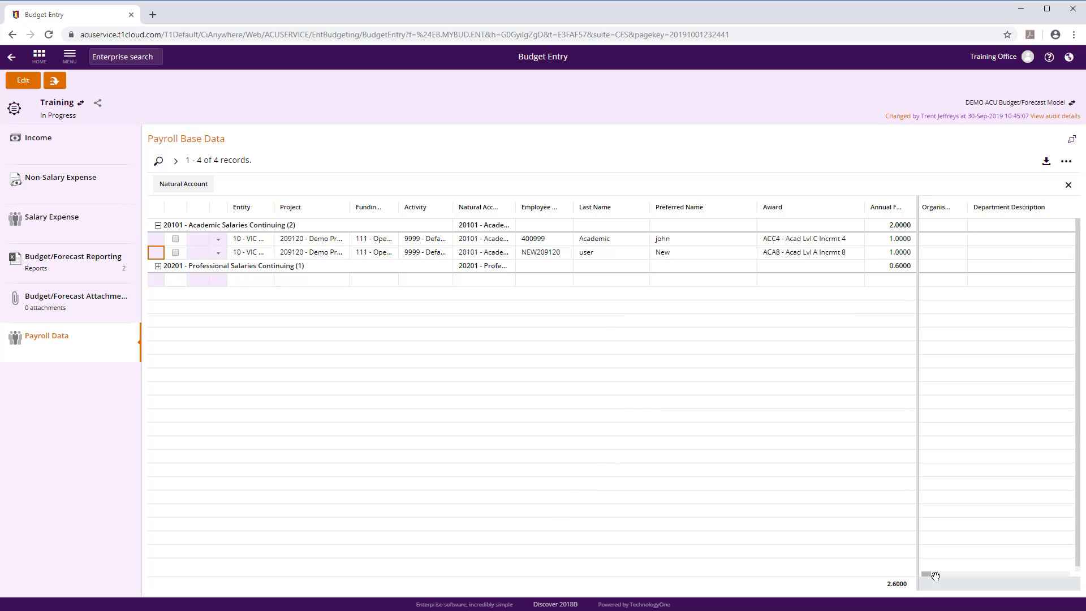
drag(936, 576, 981, 572)
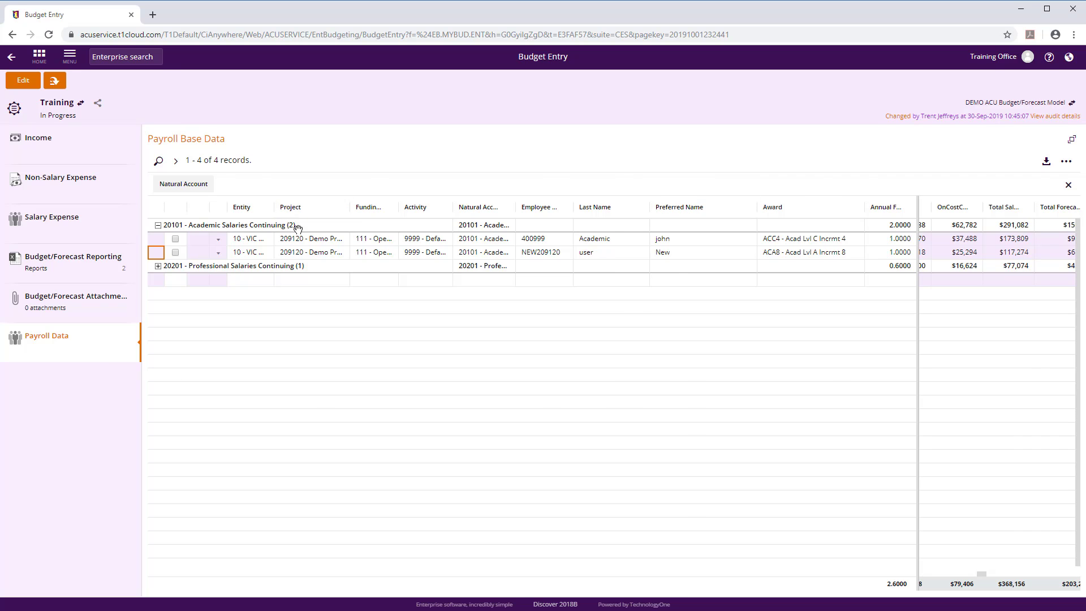
- Return to the salary expense budget and examine the 2020 amounts under the M2ES10 academic and M2ES20 professional continuing salary groups
click(52, 218)
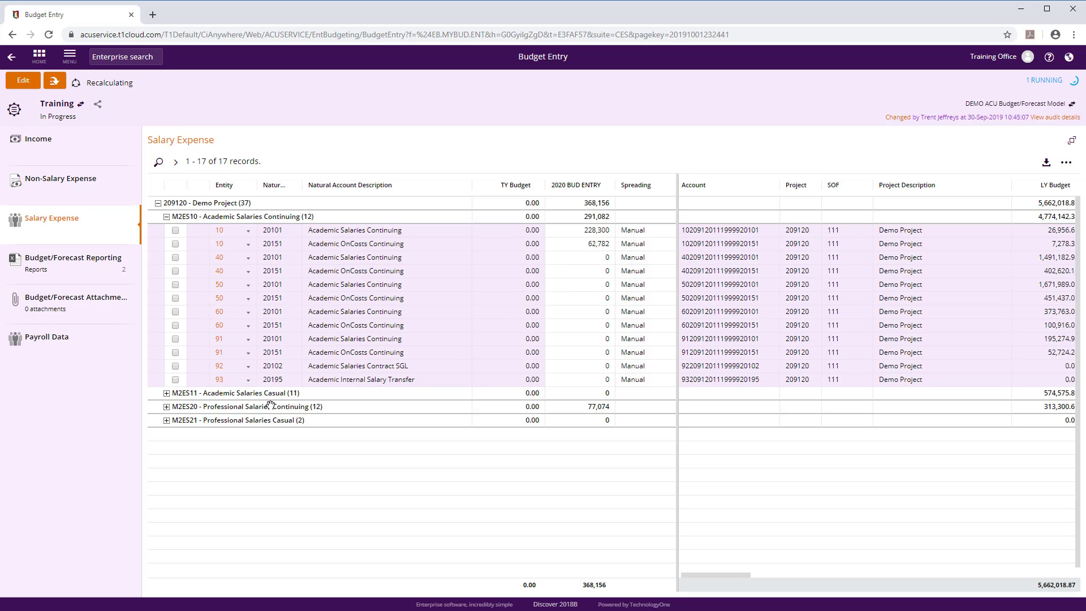
click(166, 407)
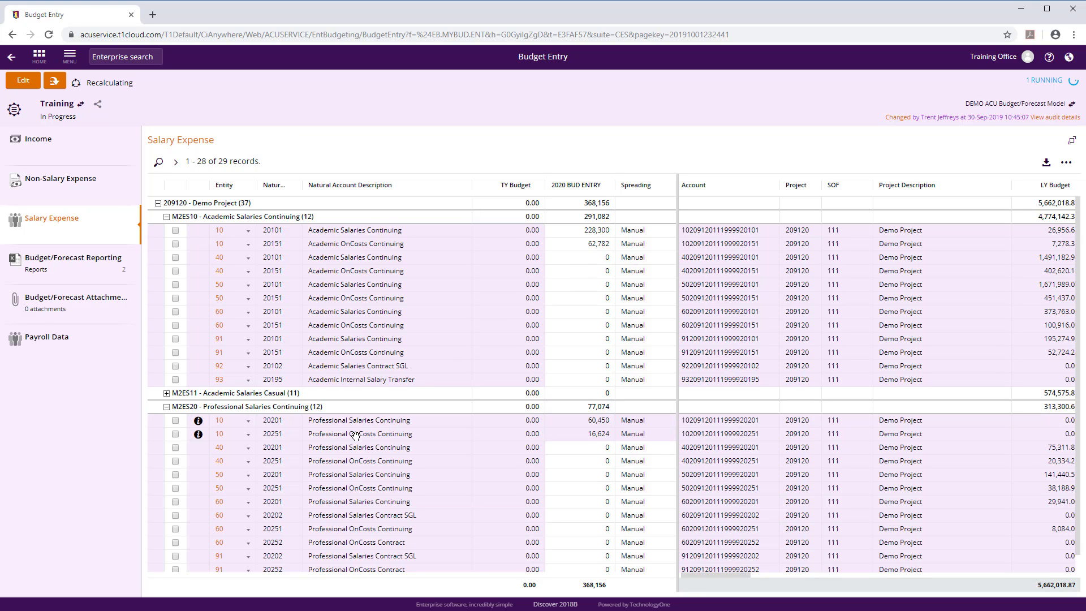